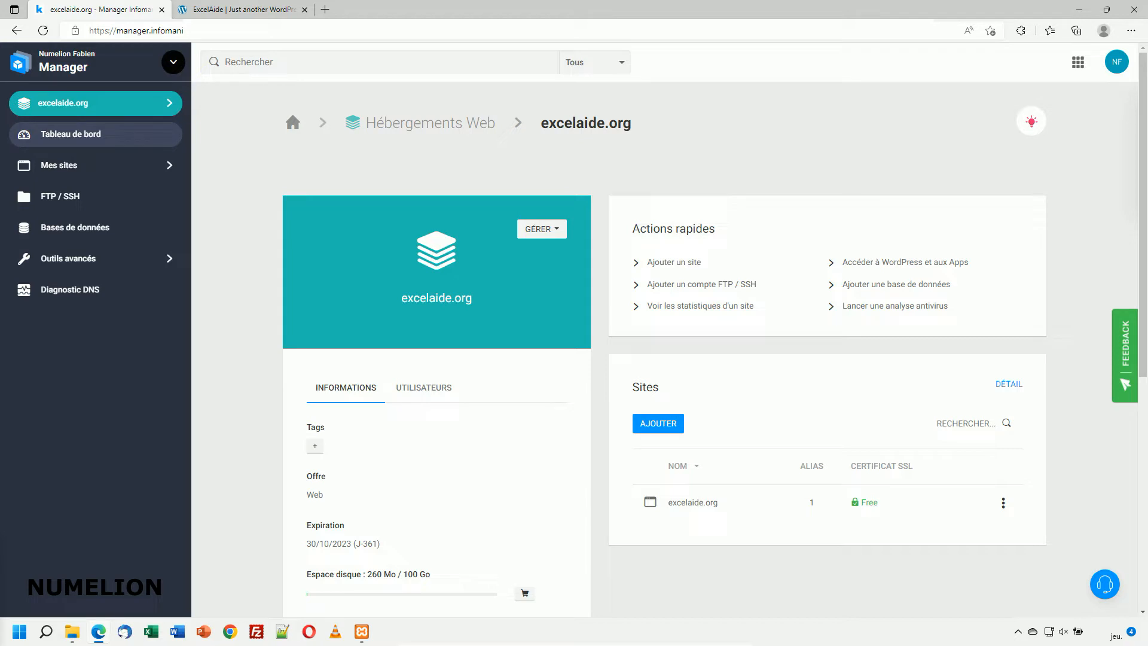
Step: Go from the hosting dashboard through Bases de données to the excelaide.org FTP / SSH page
{"action": "left_click", "coordinate": [227, 9]}
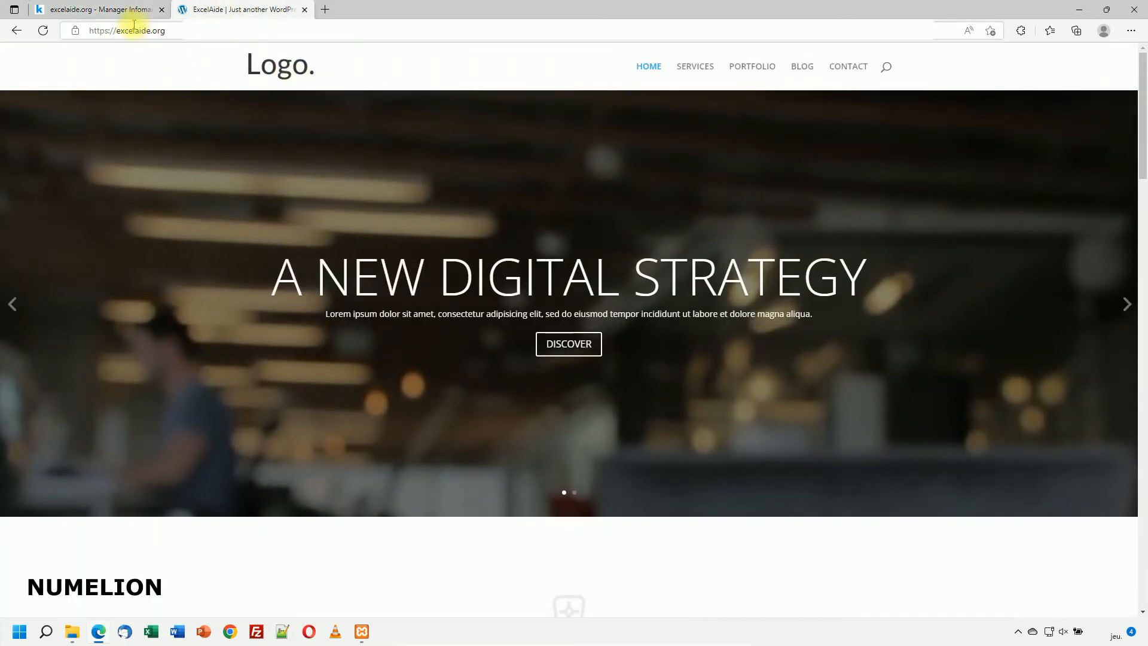
{"action": "left_click", "coordinate": [102, 9]}
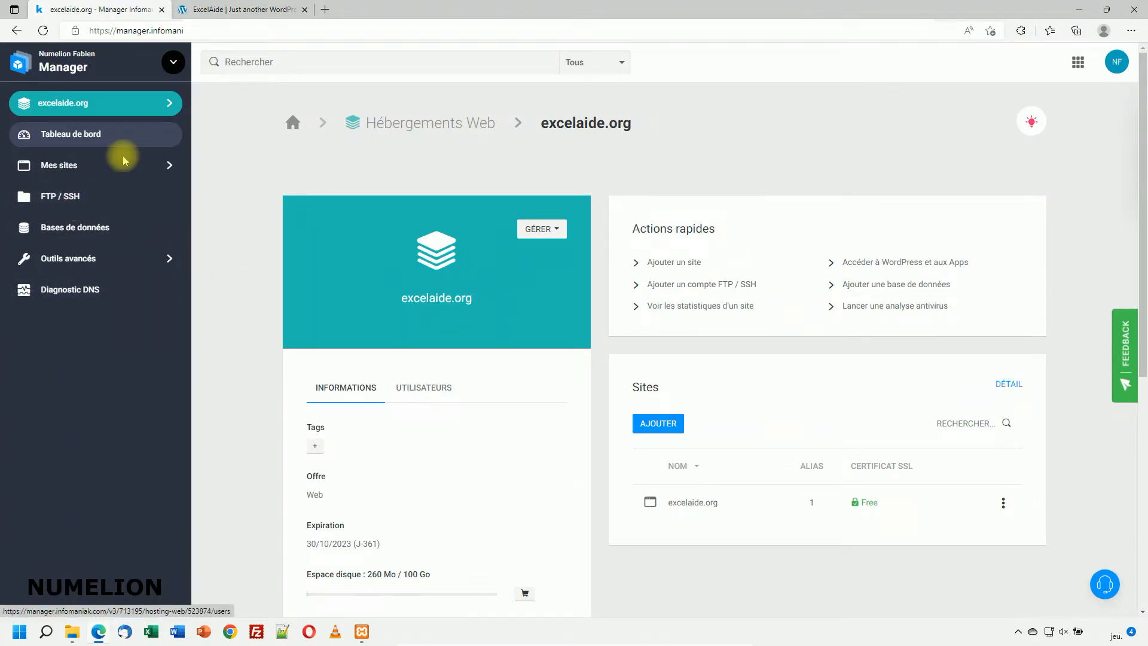
{"action": "left_click", "coordinate": [245, 10]}
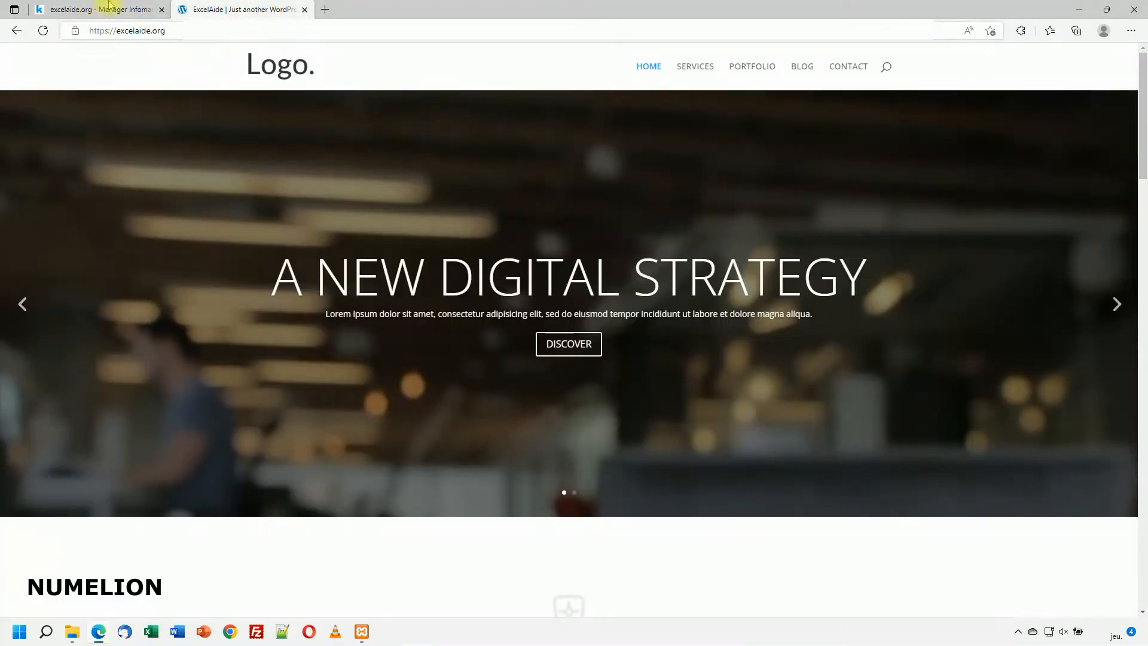
{"action": "left_click", "coordinate": [121, 7]}
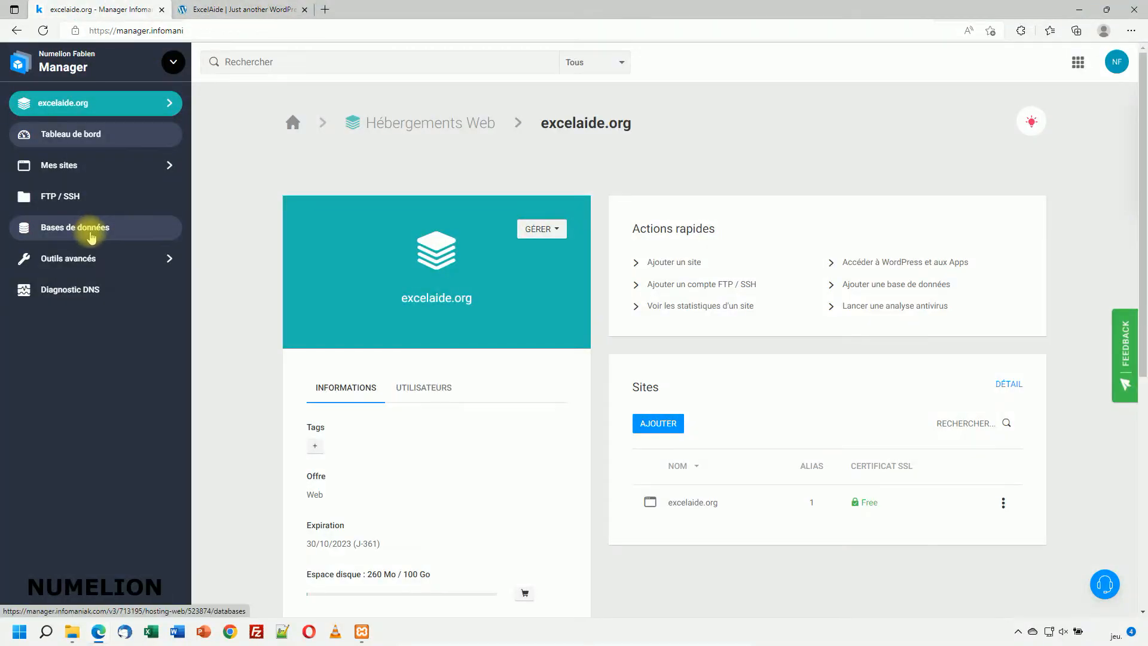
{"action": "left_click", "coordinate": [92, 234]}
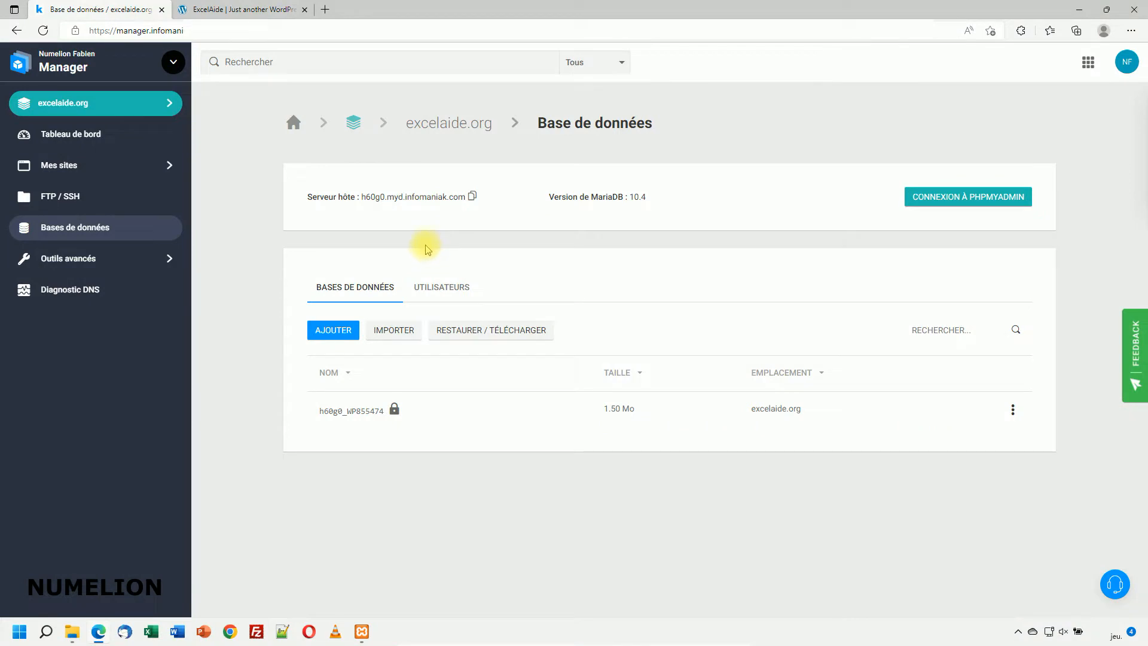
{"action": "left_click", "coordinate": [26, 196]}
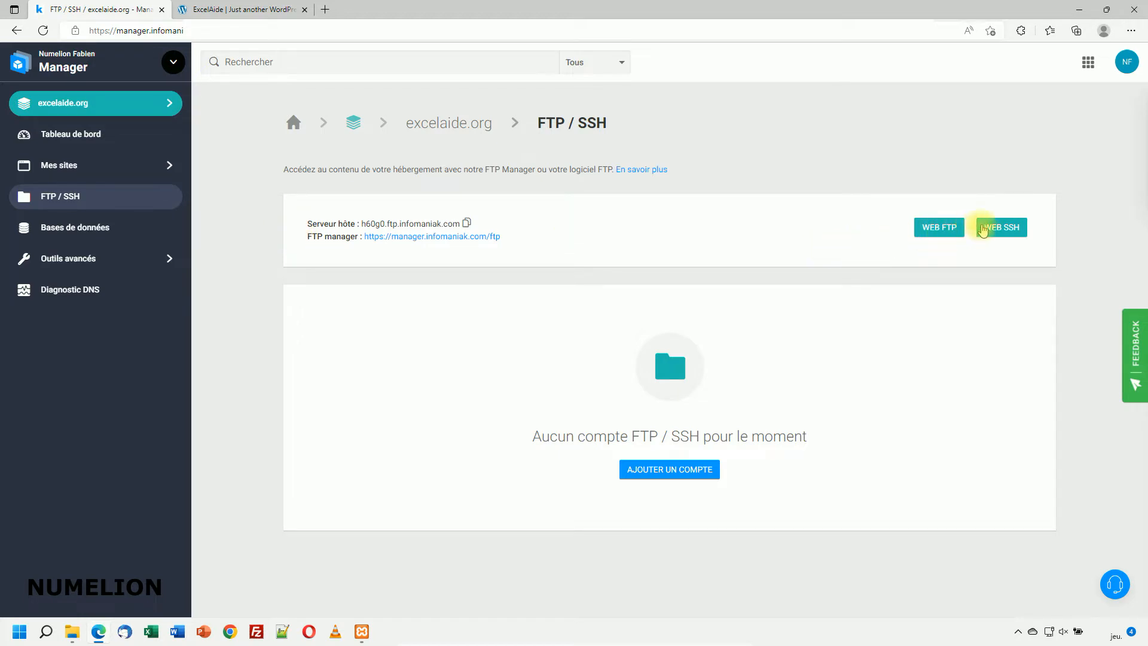
Step: Launch WEB FTP and browse to the sites/excelaide.org folder to list its WordPress files
{"action": "left_click", "coordinate": [942, 226]}
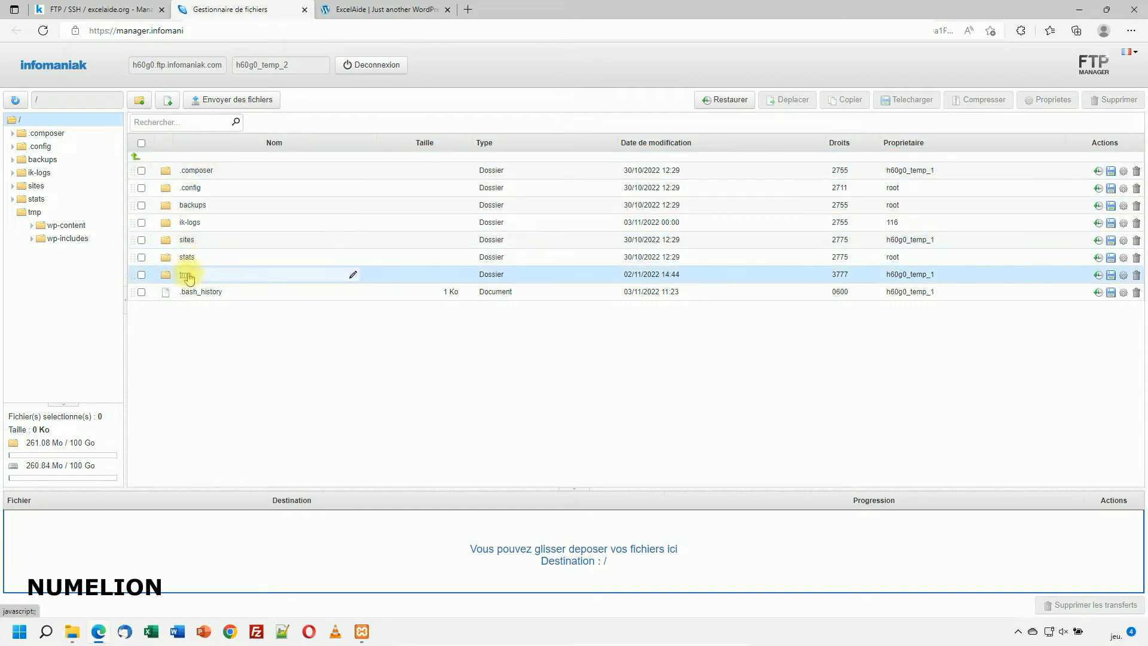
{"action": "left_click", "coordinate": [13, 186]}
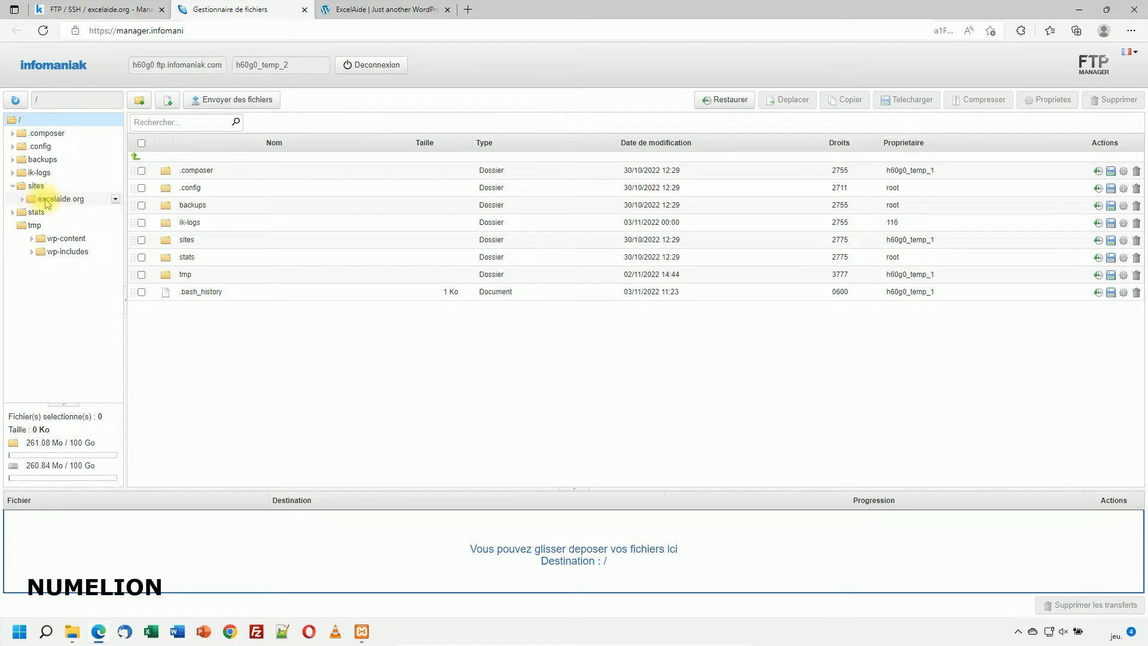
{"action": "left_click", "coordinate": [24, 200]}
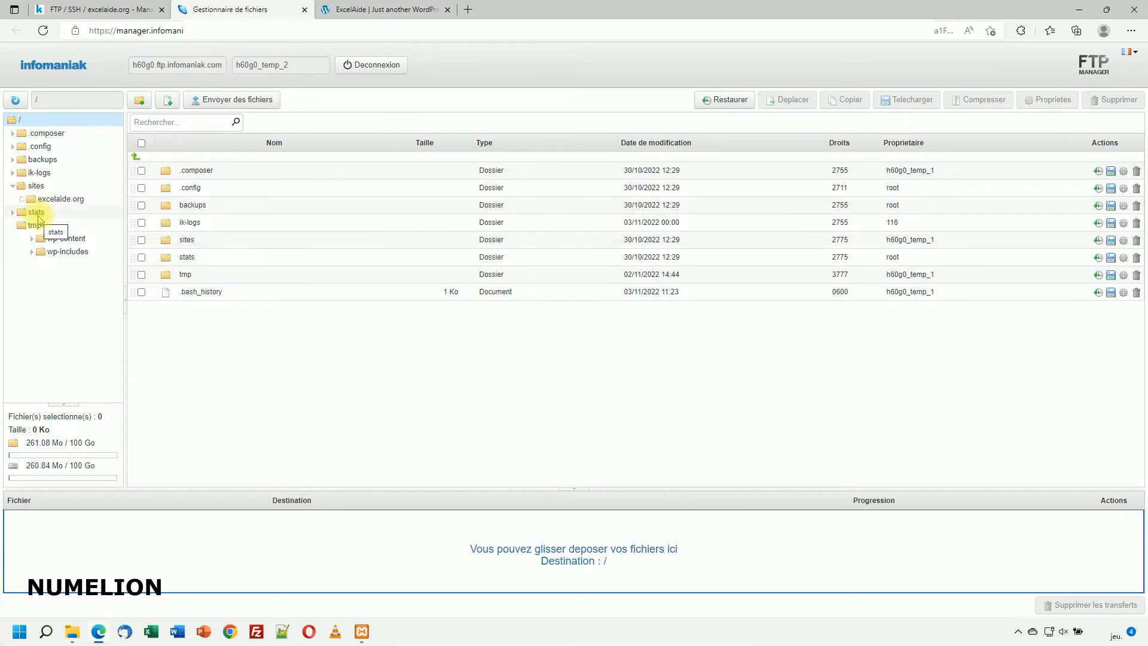
{"action": "left_click", "coordinate": [46, 199]}
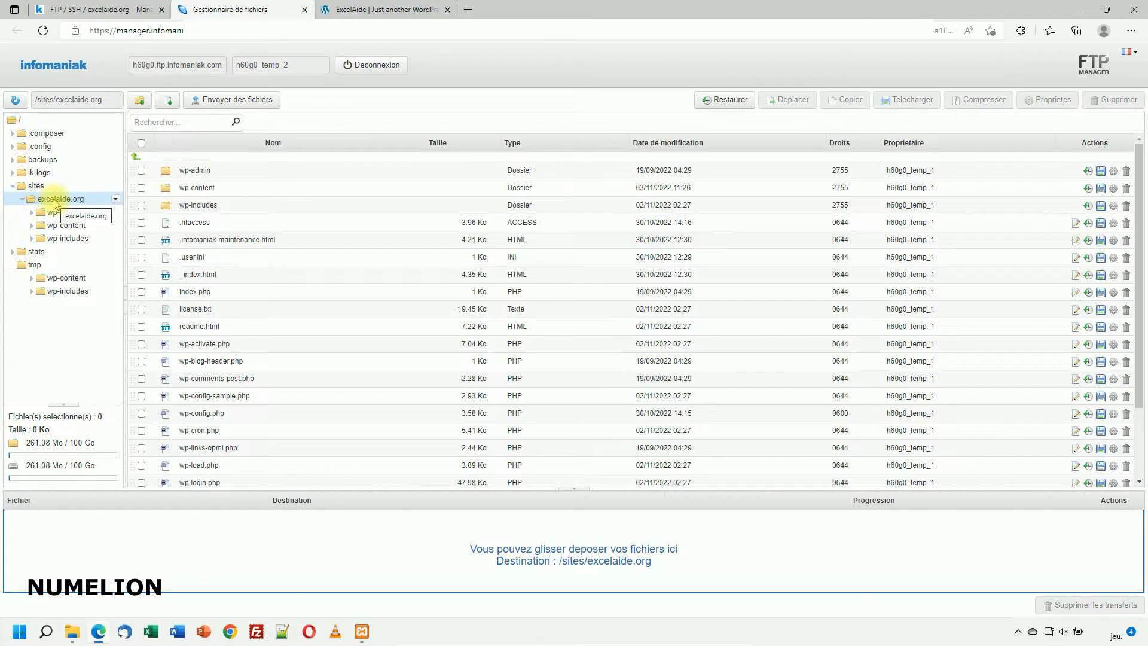
Step: Tick license.txt in the excelaide.org file list
{"action": "scroll", "coordinate": [227, 275], "scroll_direction": "down", "scroll_amount": 3}
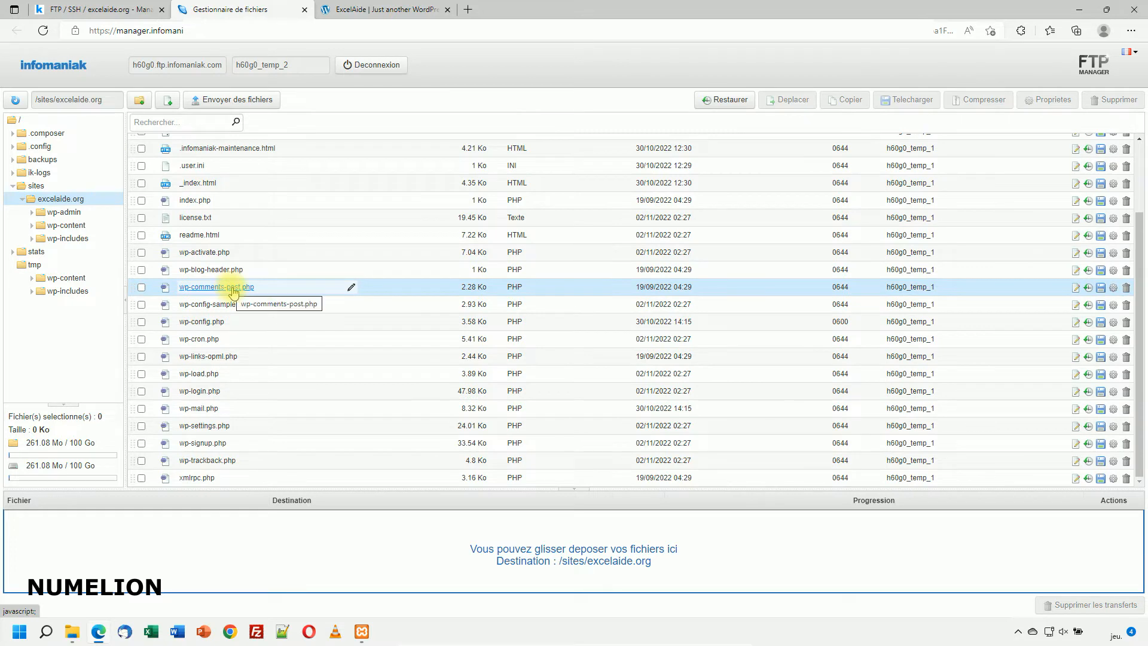
{"action": "scroll", "coordinate": [184, 297], "scroll_direction": "up", "scroll_amount": 3}
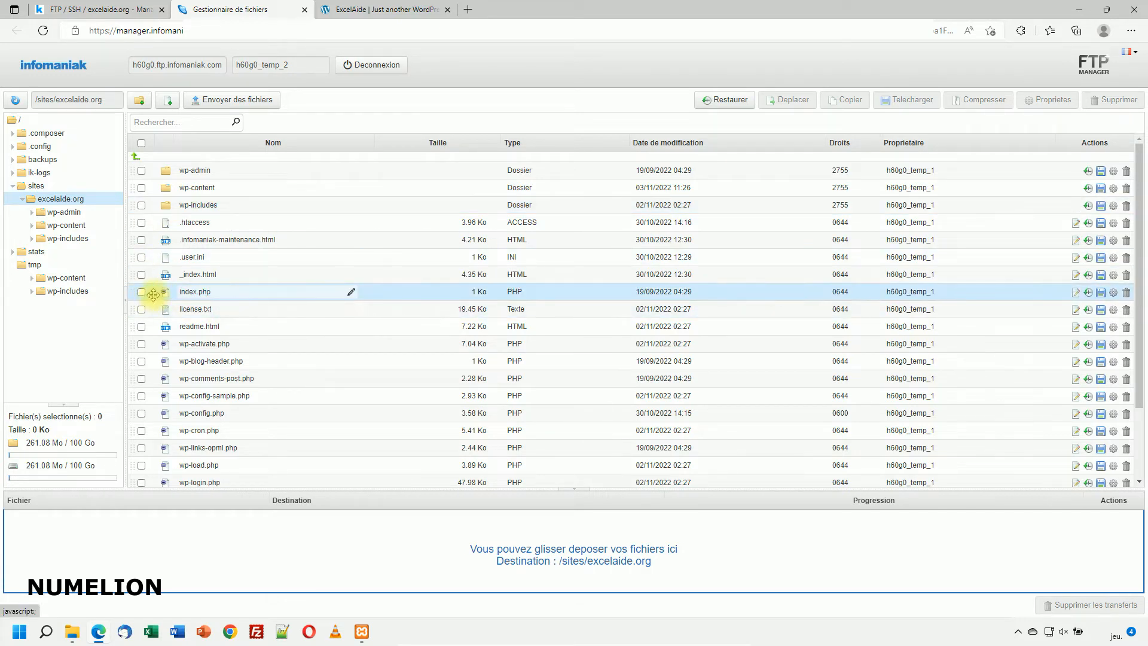
{"action": "left_click", "coordinate": [141, 309]}
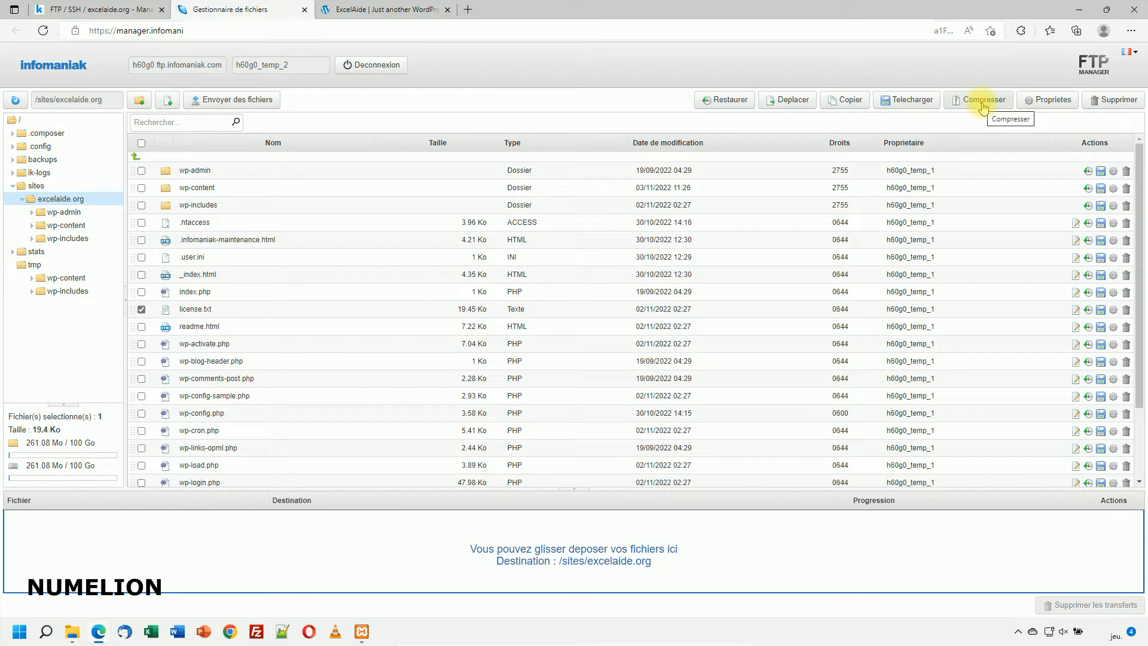
Step: Remove the owner's write permission on license.txt so it becomes 0444
{"action": "left_click", "coordinate": [1047, 101]}
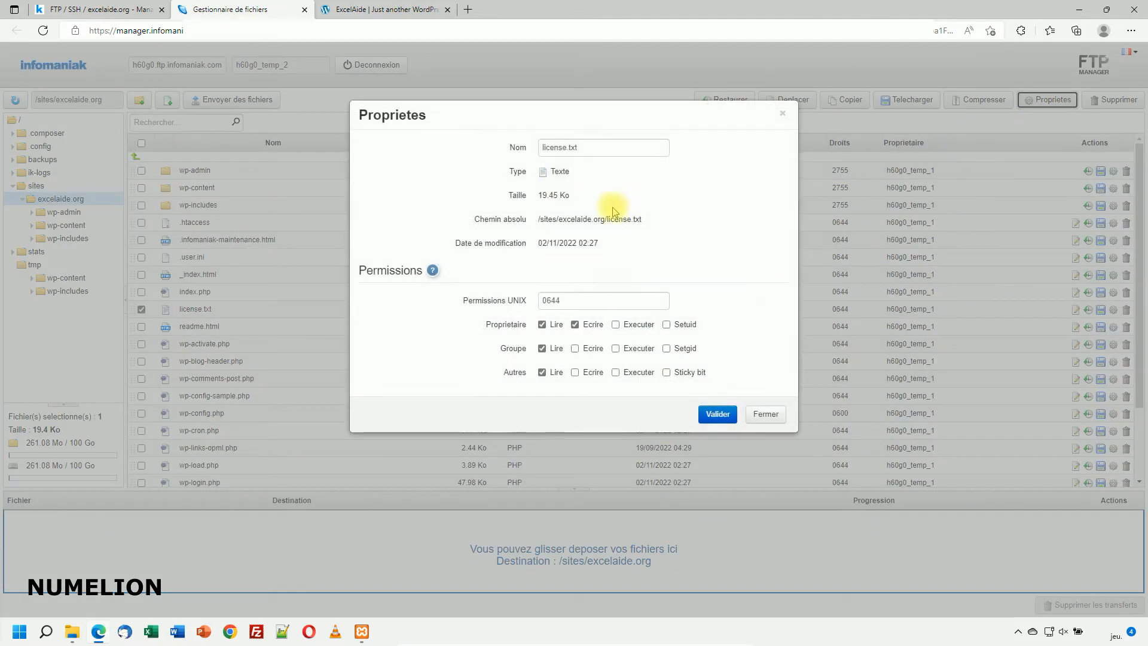
{"action": "left_click", "coordinate": [574, 325]}
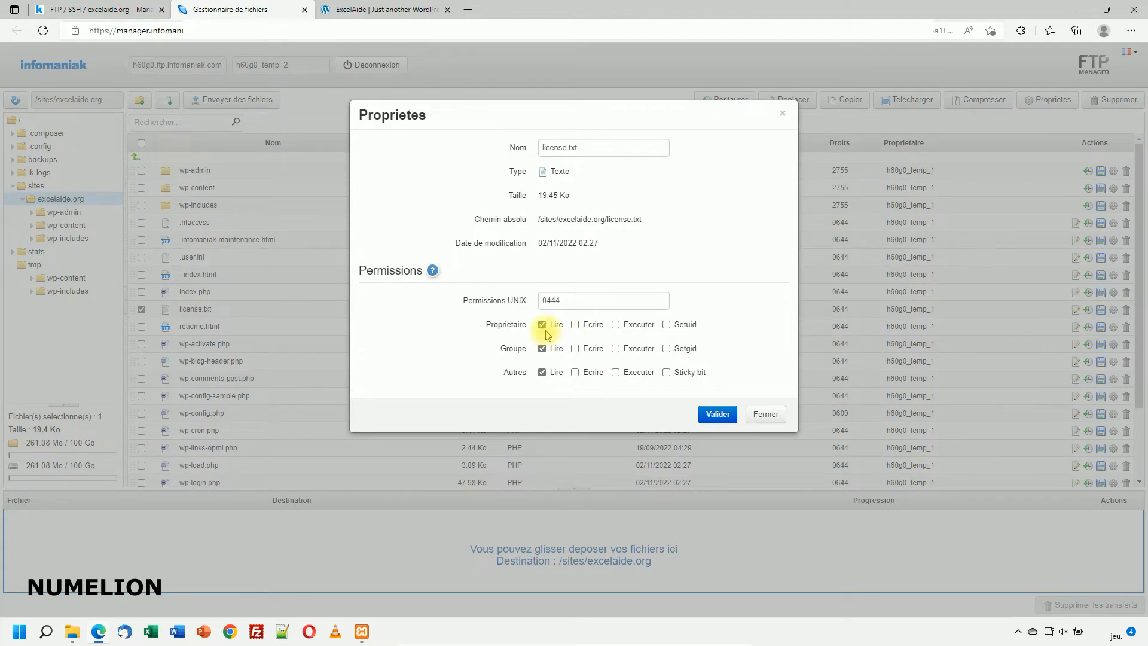
{"action": "left_click", "coordinate": [719, 415]}
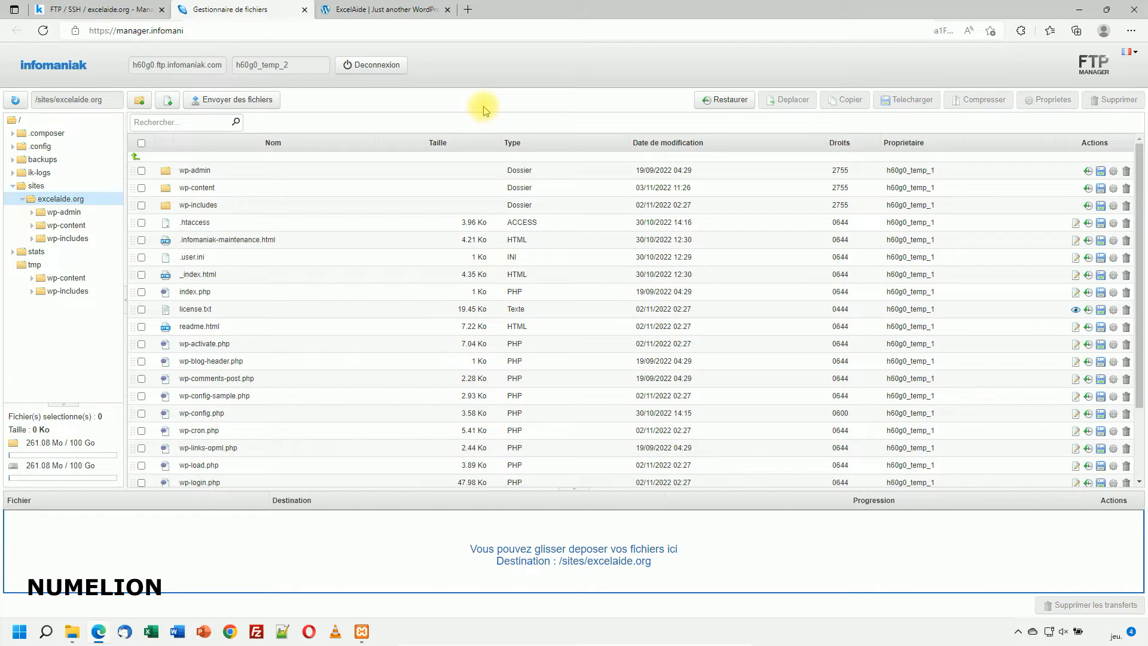
Step: Create an empty test.html file in /sites/excelaide.org, then bring up the ExcelAide site tab
{"action": "left_click", "coordinate": [167, 101]}
{"action": "left_click", "coordinate": [514, 151]}
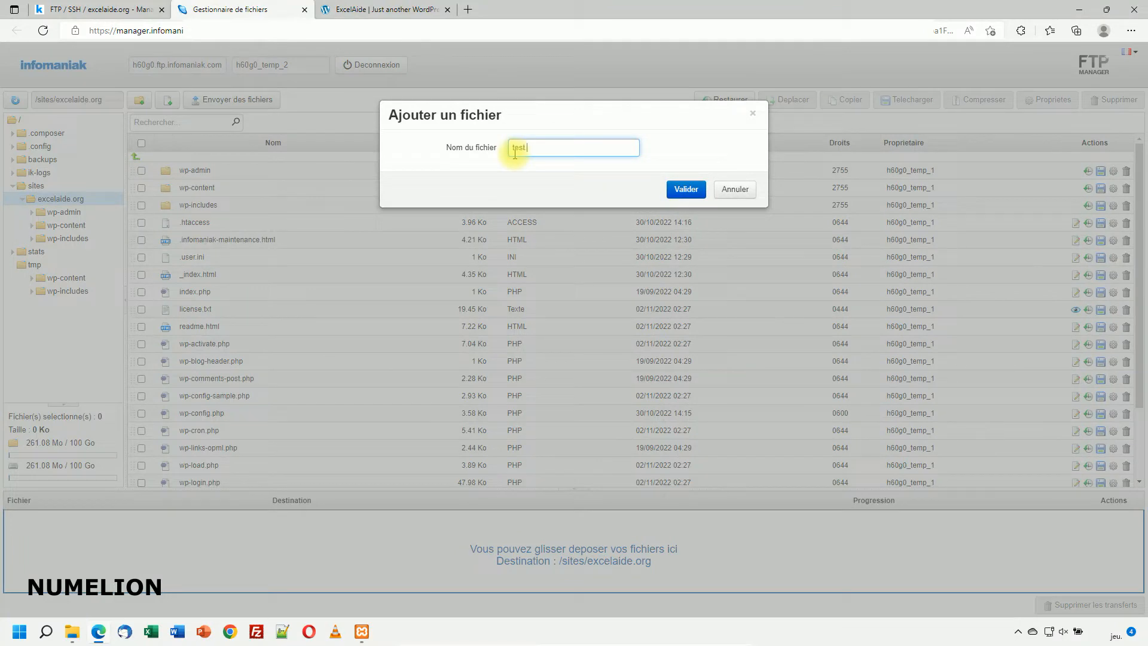
{"action": "key", "text": "Return"}
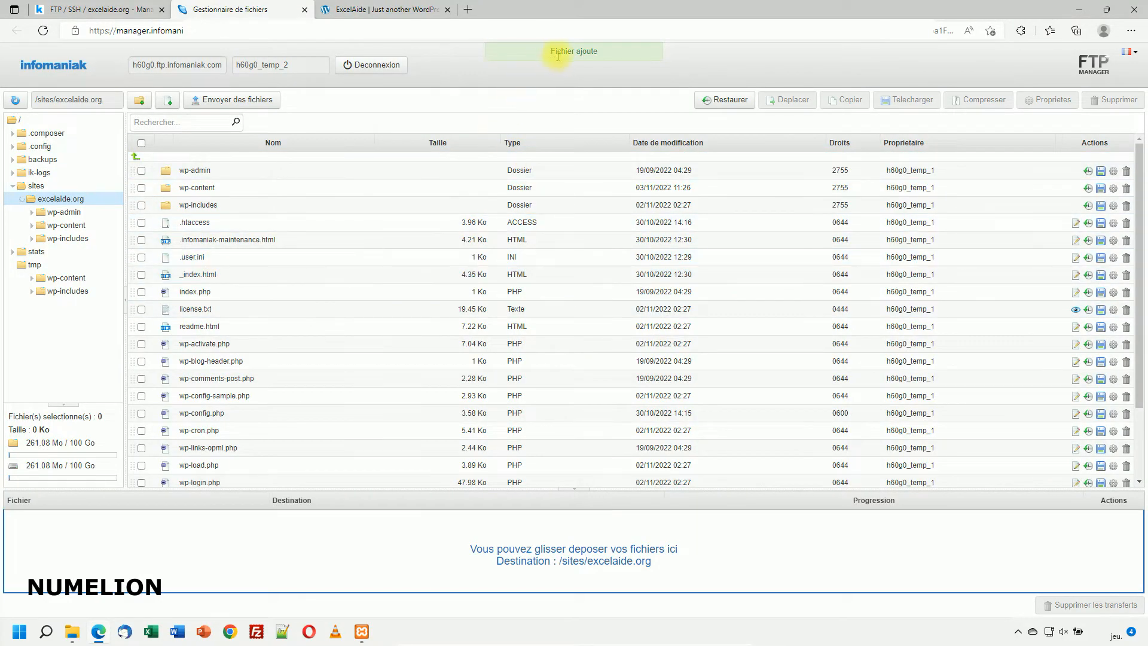
{"action": "scroll", "coordinate": [259, 376], "scroll_direction": "down", "scroll_amount": 2}
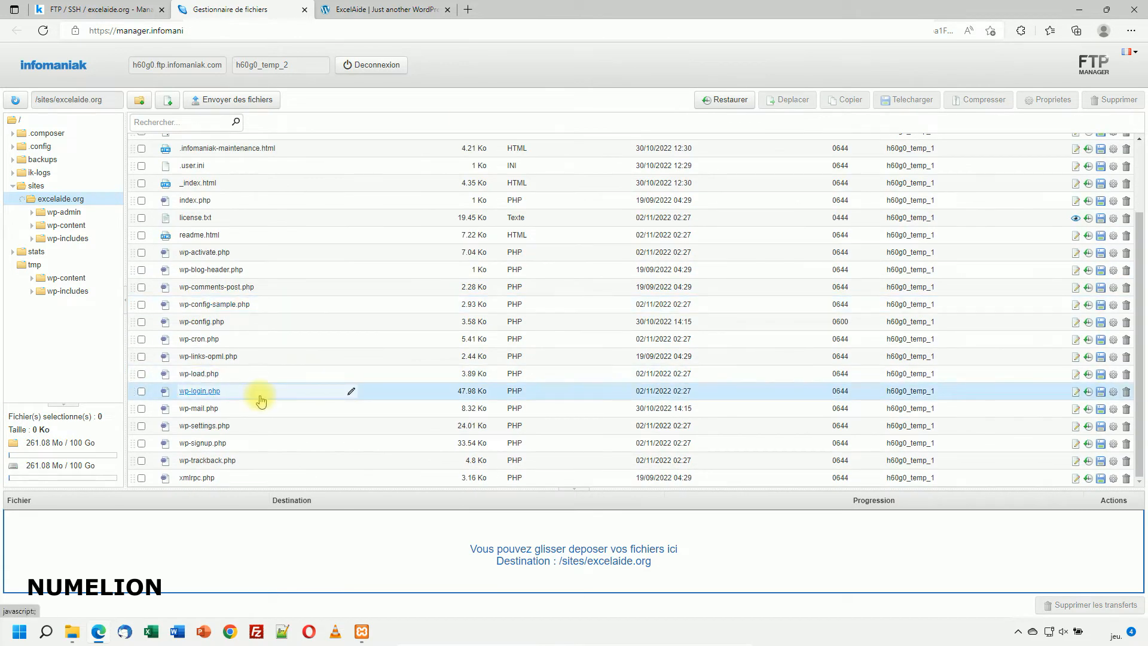
{"action": "scroll", "coordinate": [259, 398], "scroll_direction": "up", "scroll_amount": 1}
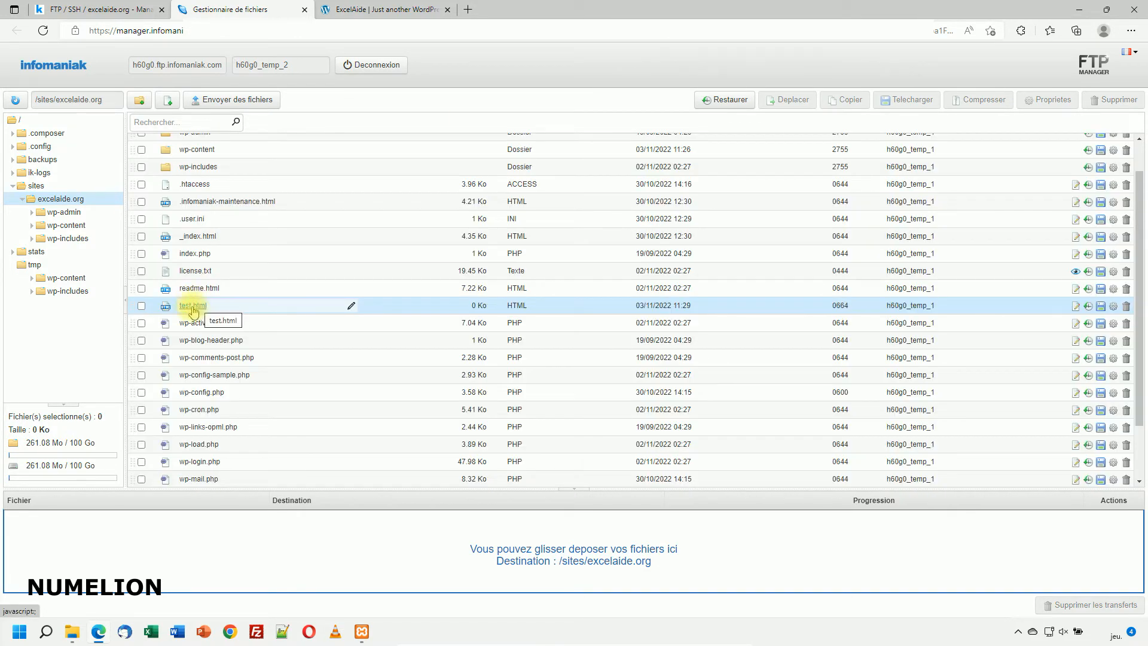
{"action": "left_click", "coordinate": [358, 10]}
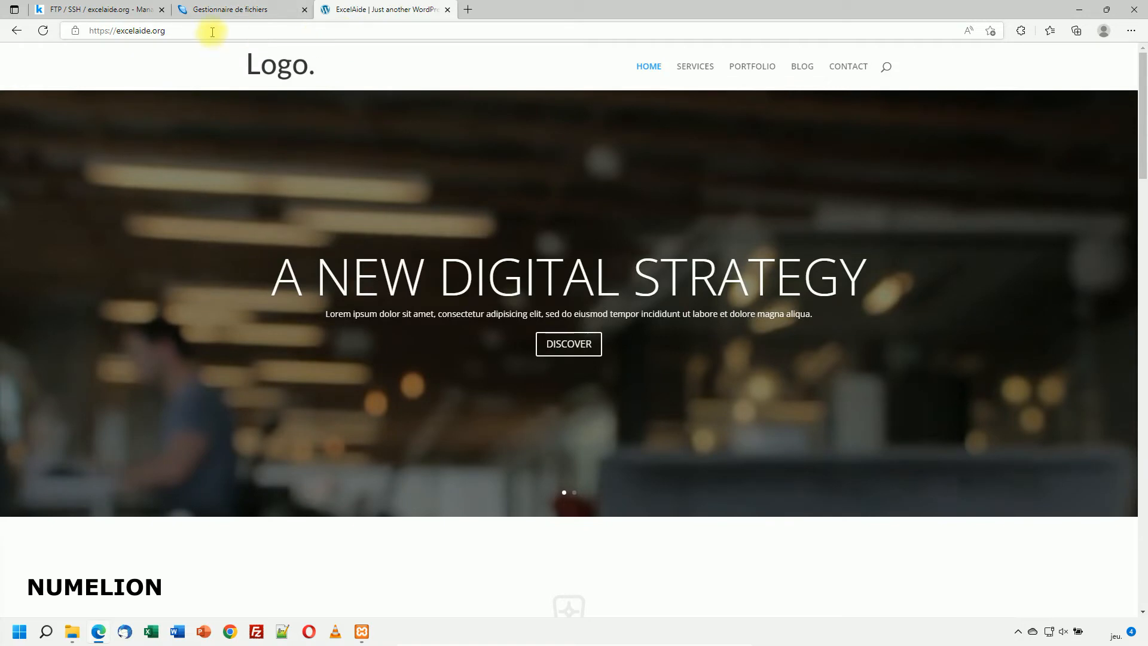
Step: Load excelaide.org/test.html, confirm it shows a blank page, and return to the file manager
{"action": "left_click", "coordinate": [192, 29]}
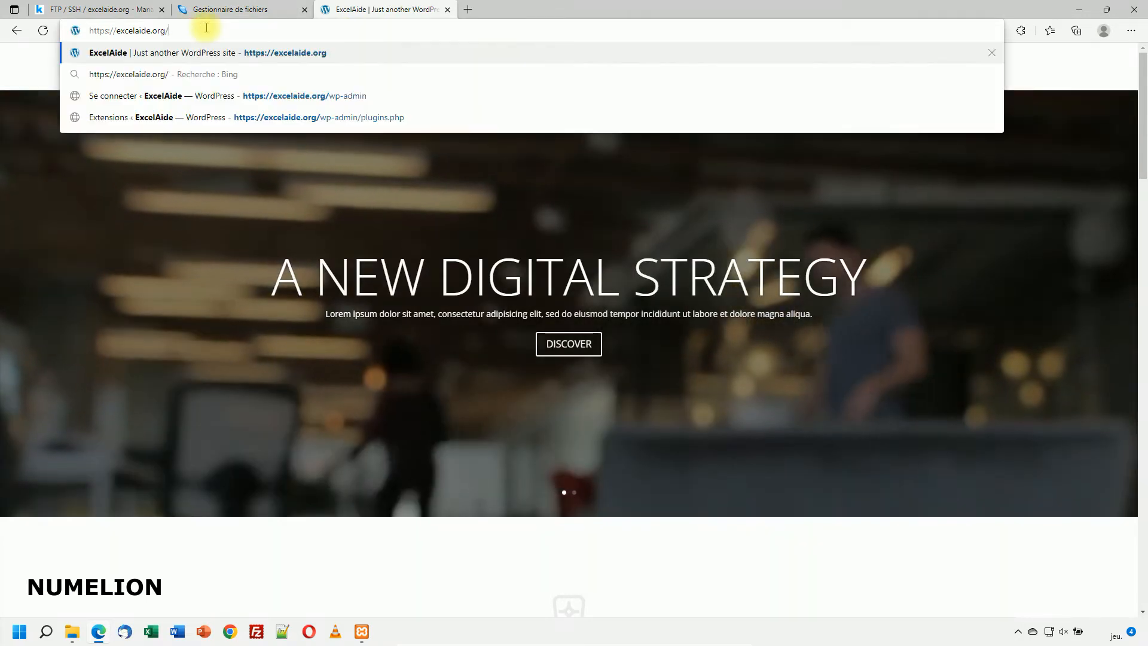
{"action": "type", "text": "test.html"}
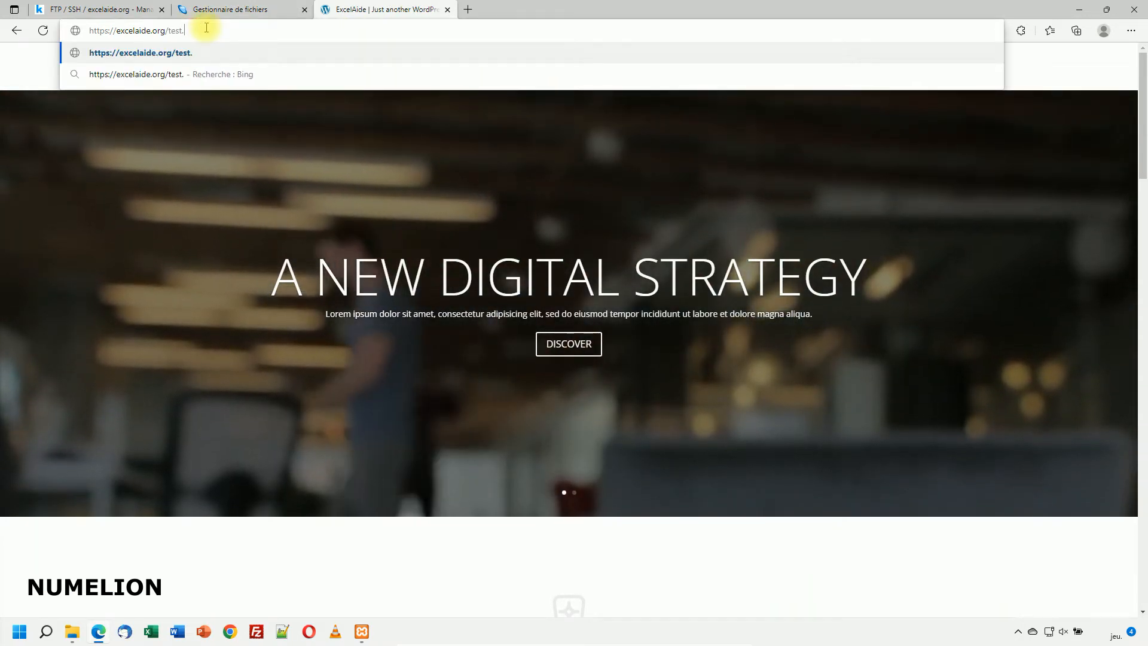
{"action": "key", "text": "Return"}
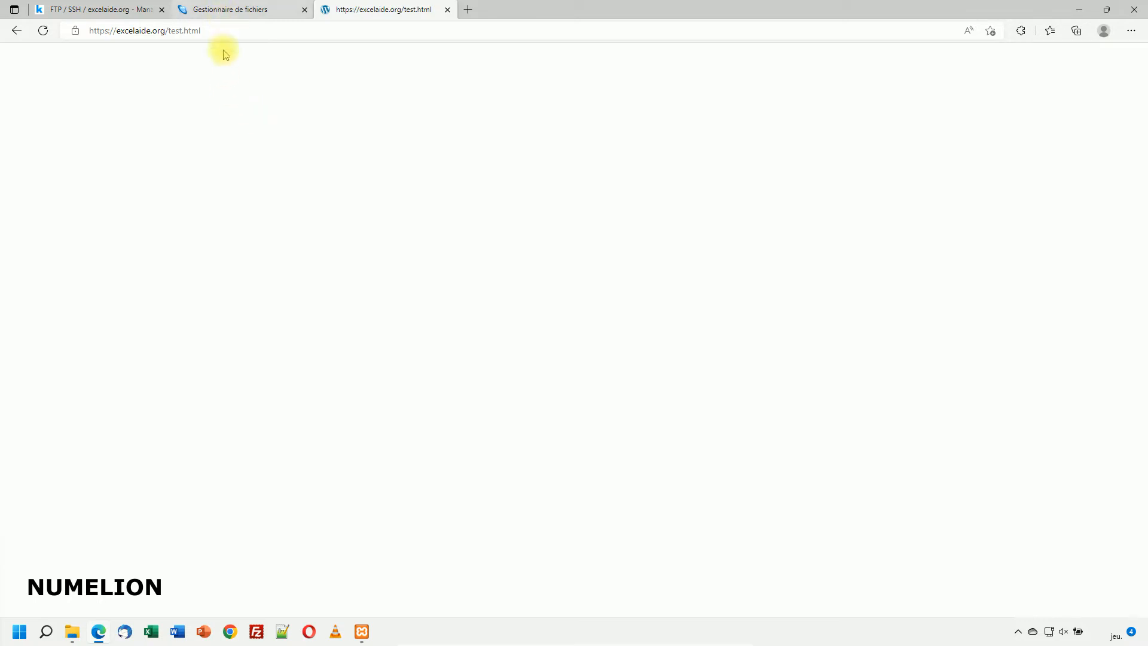
{"action": "left_click", "coordinate": [227, 9]}
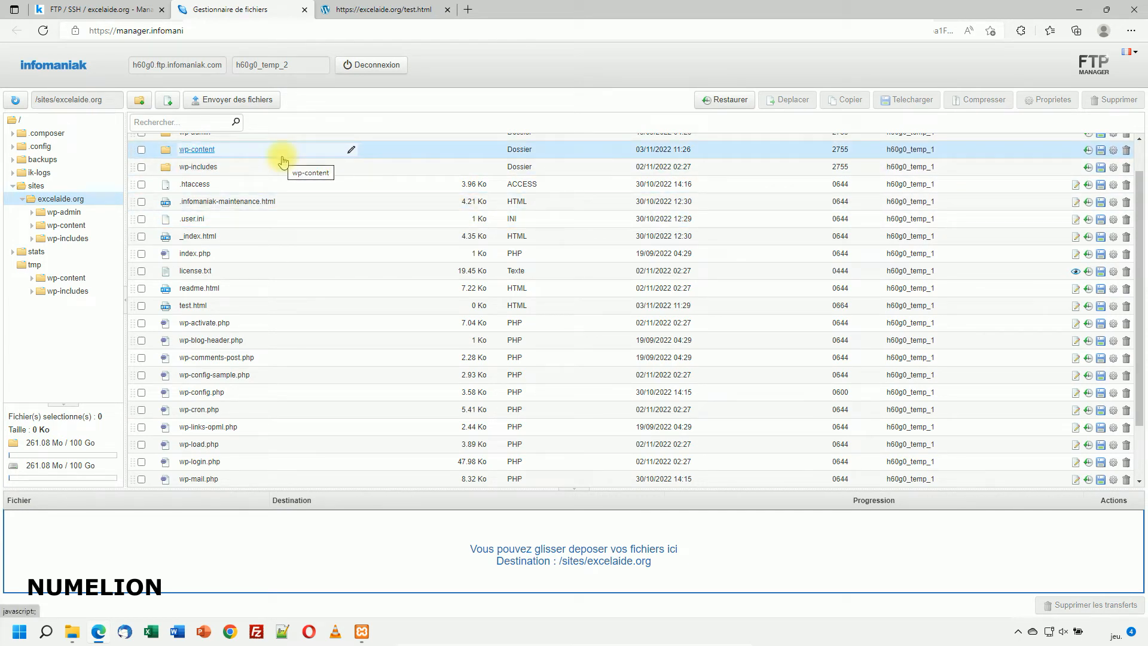
Step: Open a Web SSH terminal, run ls, then cd into sites and list it
{"action": "left_click", "coordinate": [113, 11]}
{"action": "left_click", "coordinate": [1002, 226]}
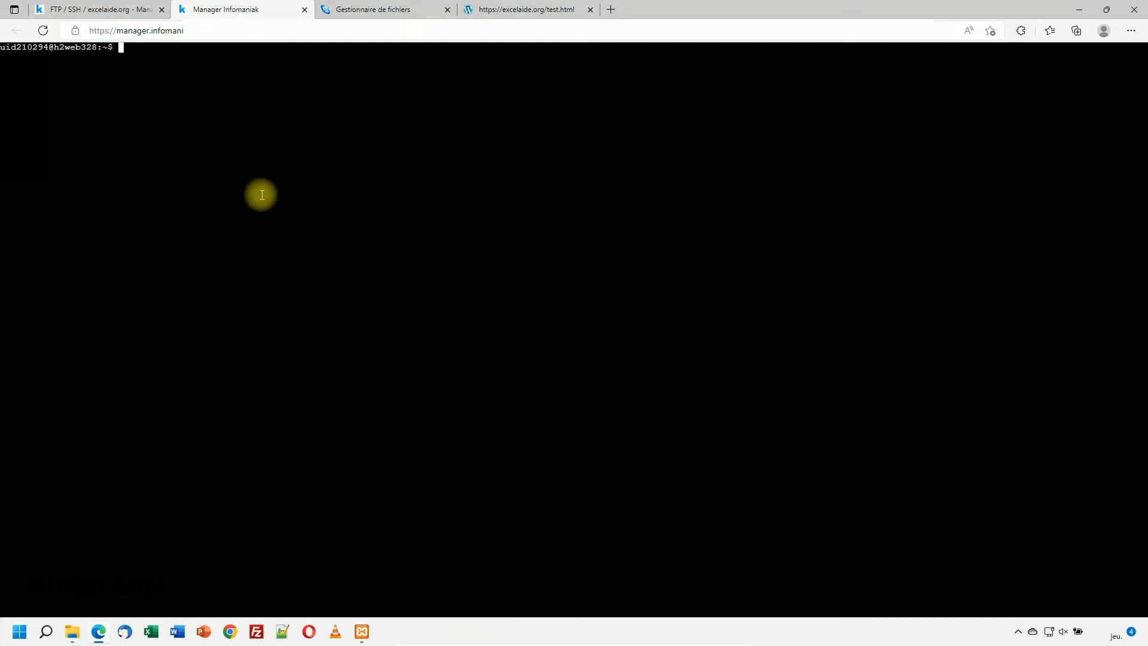
{"action": "type", "text": "ls"}
{"action": "key", "text": "Return"}
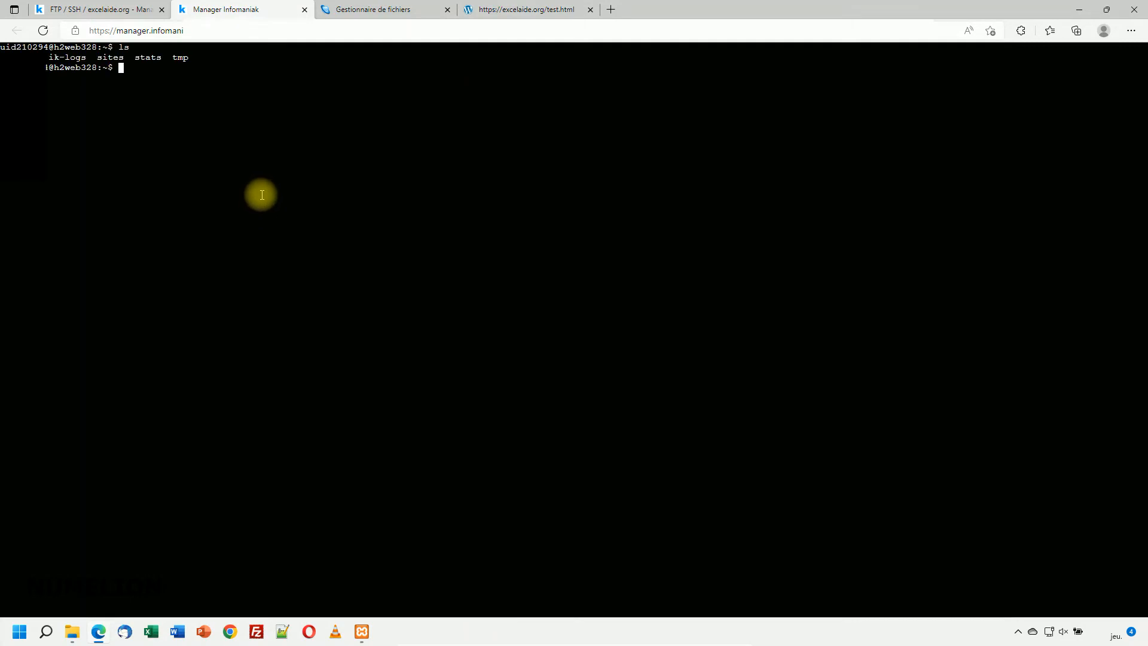
{"action": "type", "text": "cd sites"}
{"action": "key", "text": "Return"}
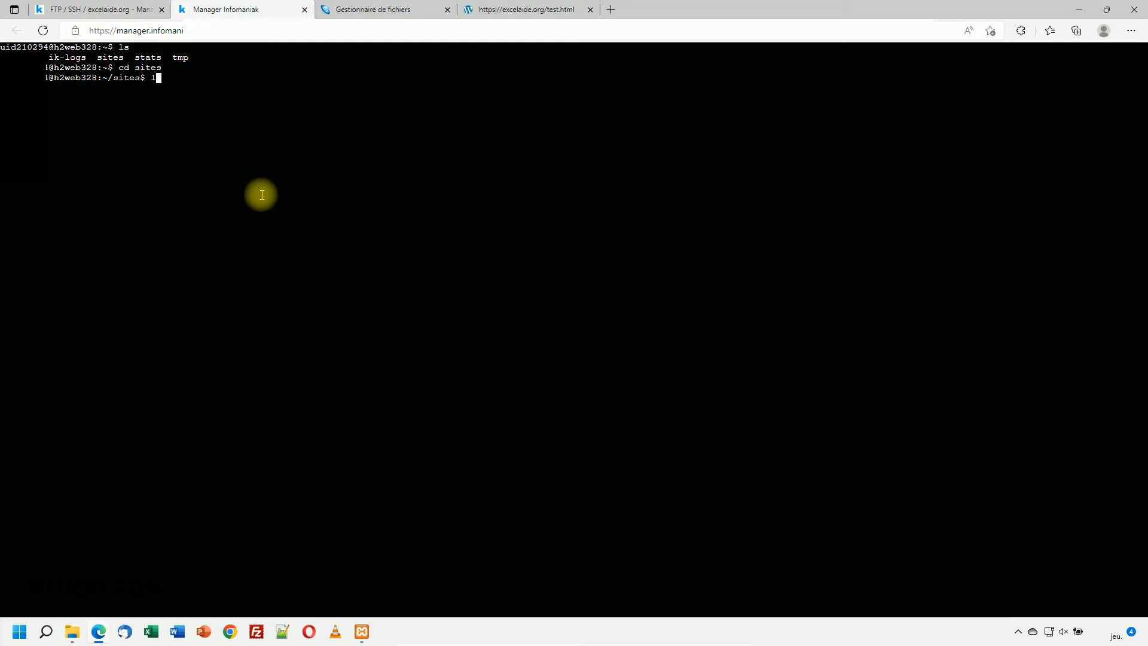
{"action": "key", "text": "Return"}
{"action": "key", "text": "Return"}
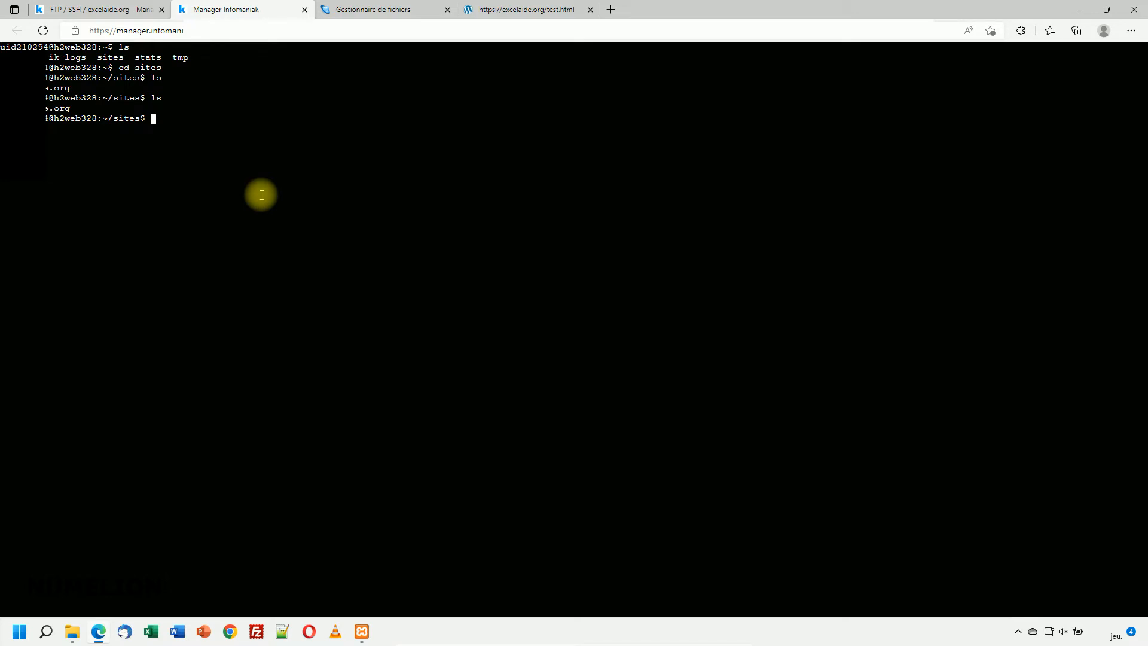
Step: Enter excelaide.org, list its files including test.html, and close the terminal
{"action": "type", "text": "cd excelaide.org"}
{"action": "key", "text": "Return"}
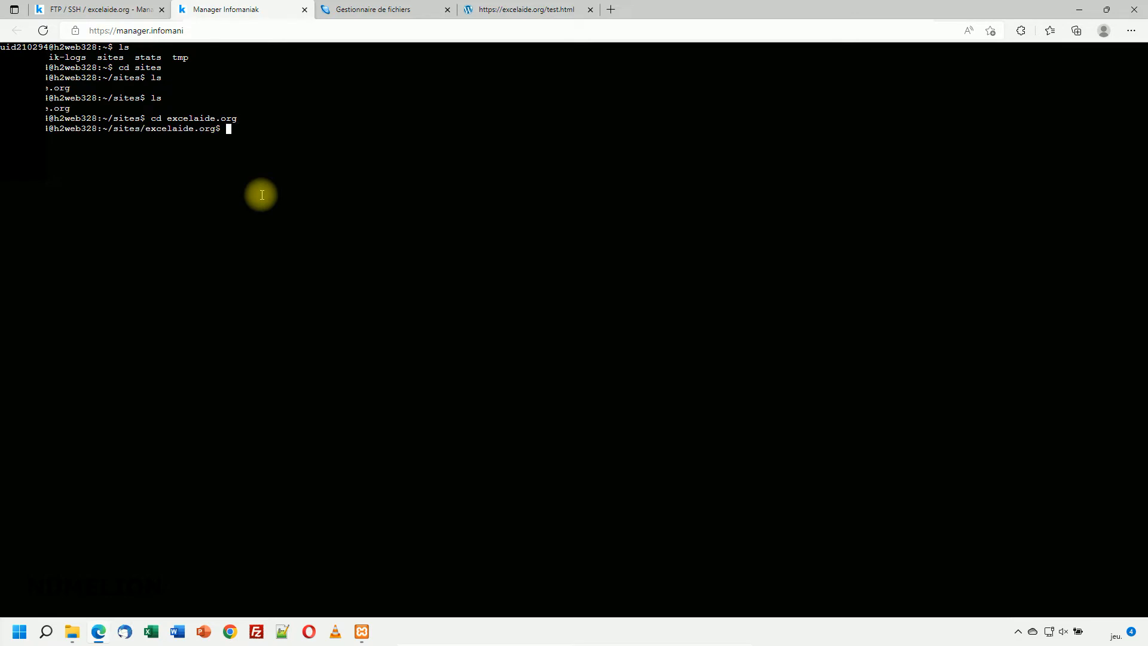
{"action": "key", "text": "Return"}
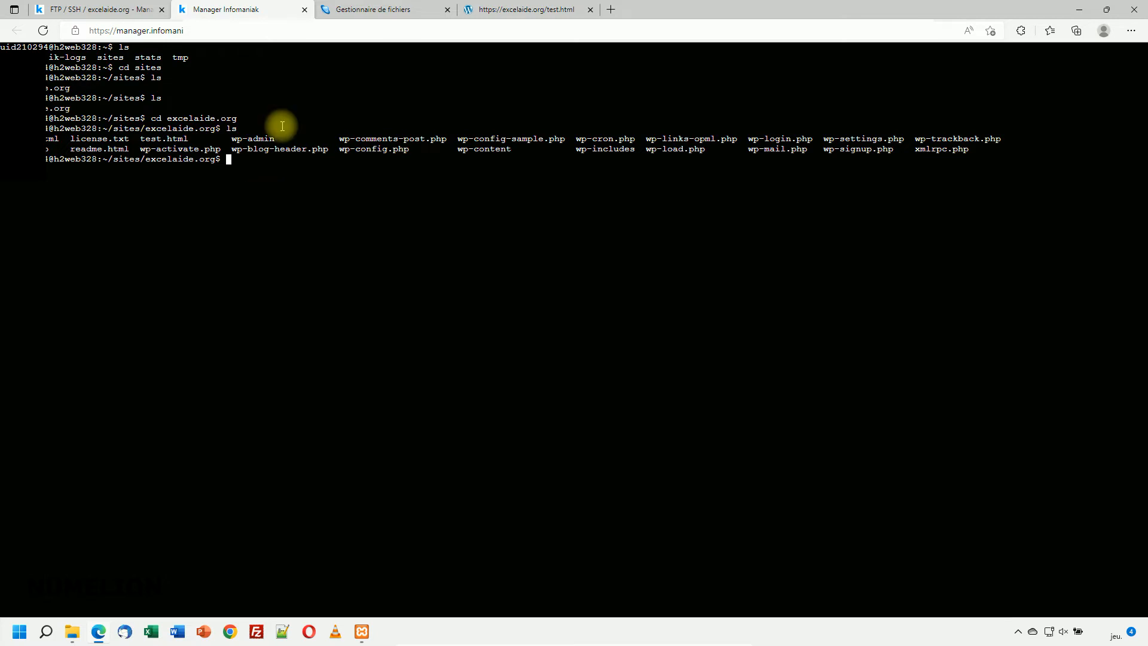
{"action": "left_click", "coordinate": [304, 10]}
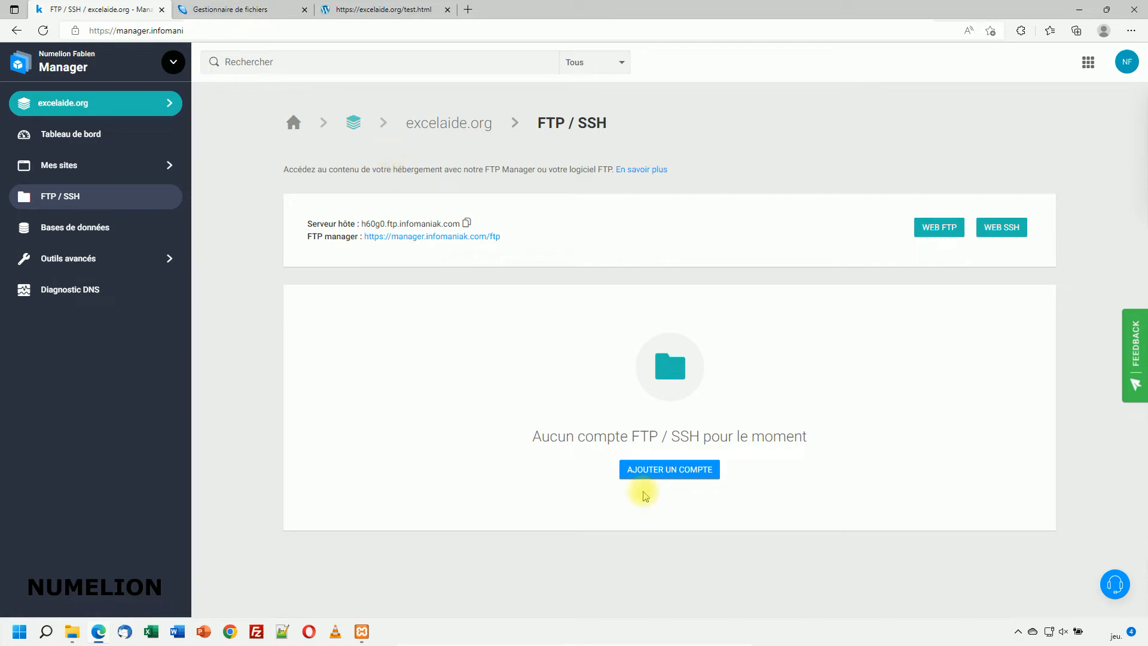
Step: Add an FTP + SSH account named 'excelaide' with a generated, hidden password
{"action": "left_click", "coordinate": [658, 469]}
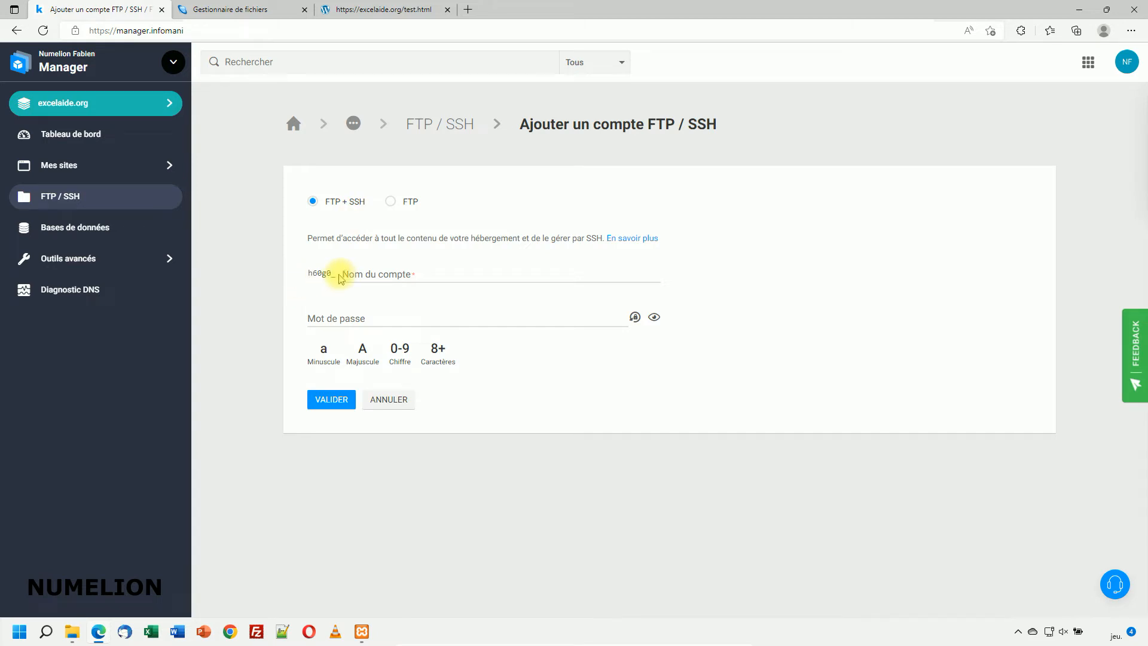
{"action": "left_click_drag", "start_coordinate": [330, 273], "coordinate": [303, 272]}
{"action": "left_click", "coordinate": [433, 275]}
{"action": "type", "text": "e"}
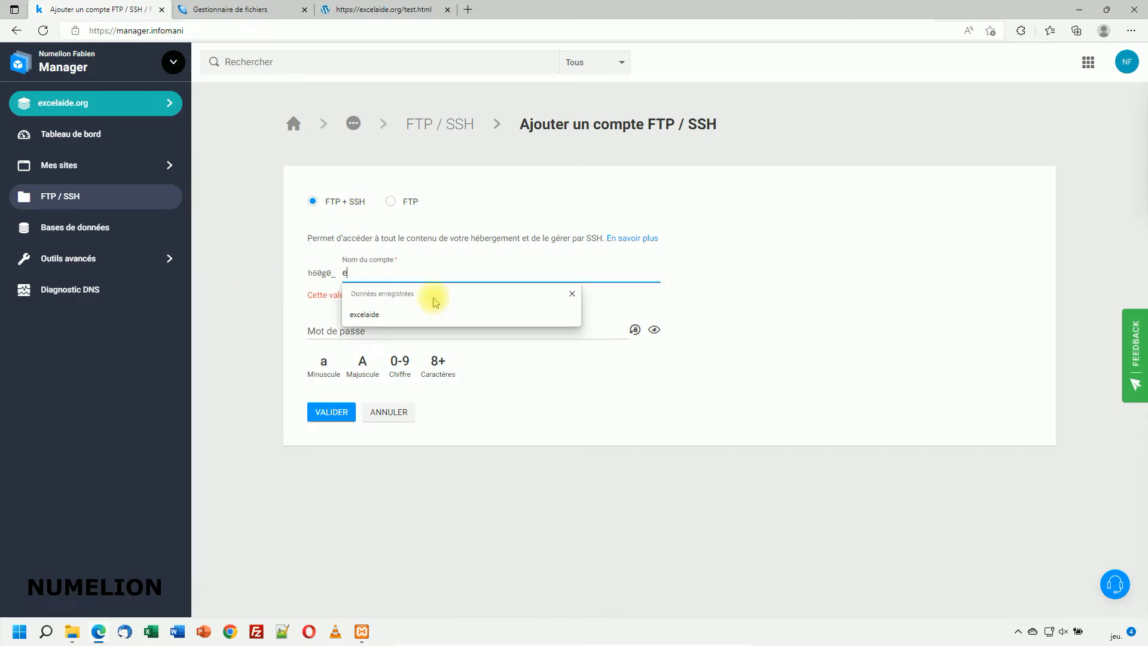
{"action": "type", "text": "xcel"}
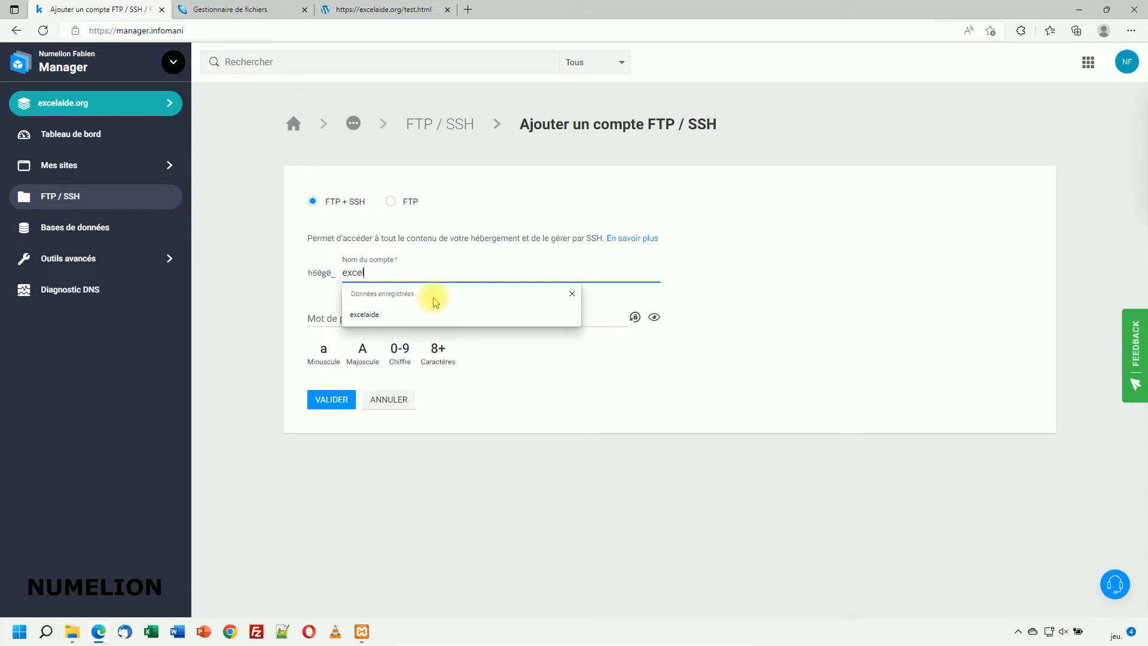
{"action": "type", "text": "aide"}
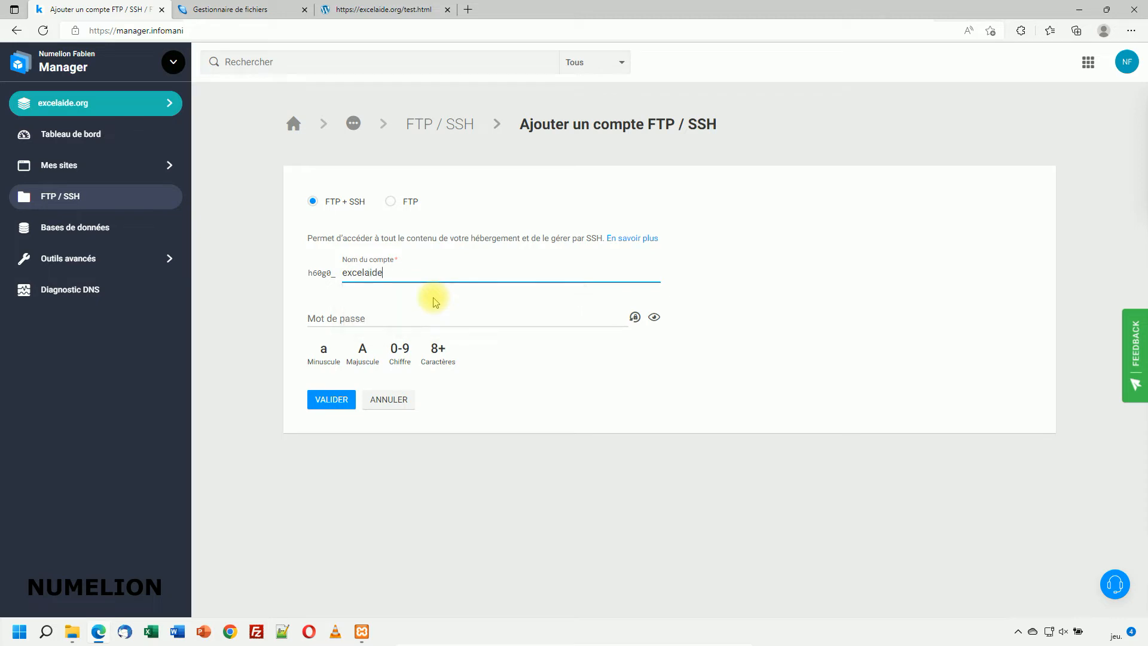
{"action": "left_click", "coordinate": [253, 308]}
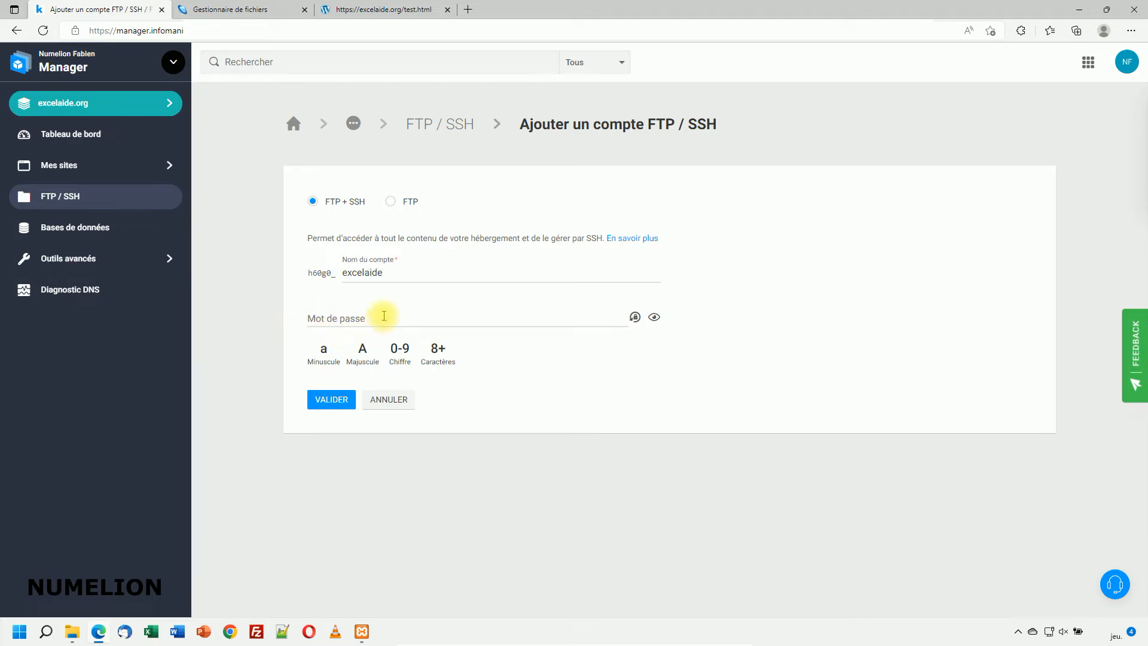
{"action": "left_click", "coordinate": [382, 316]}
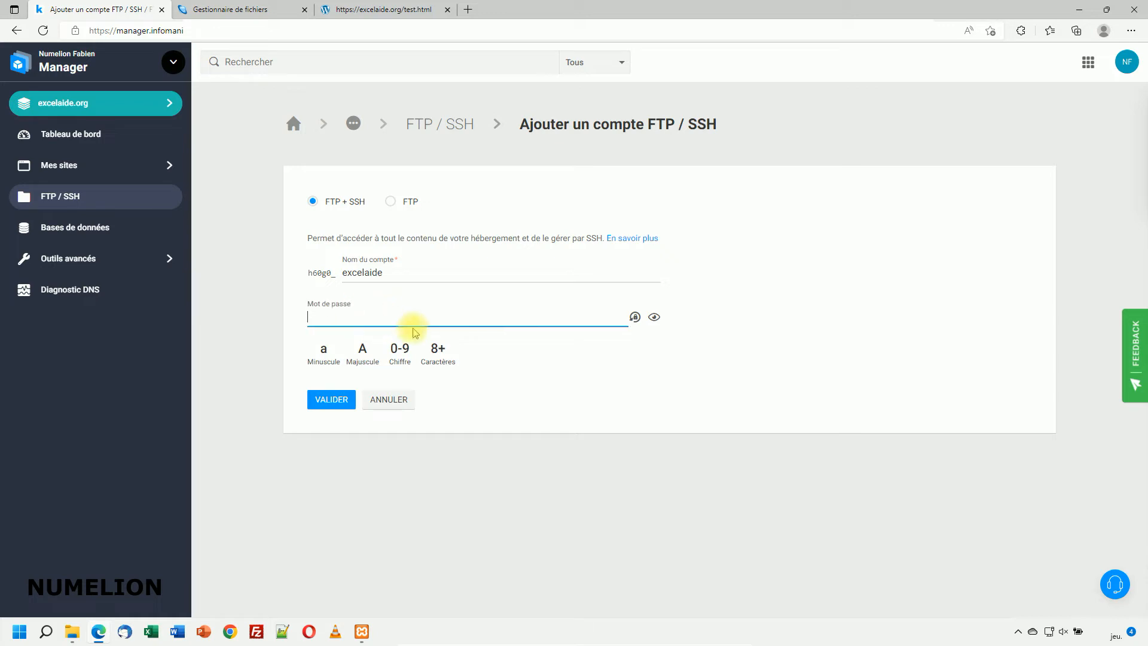
{"action": "left_click", "coordinate": [633, 317]}
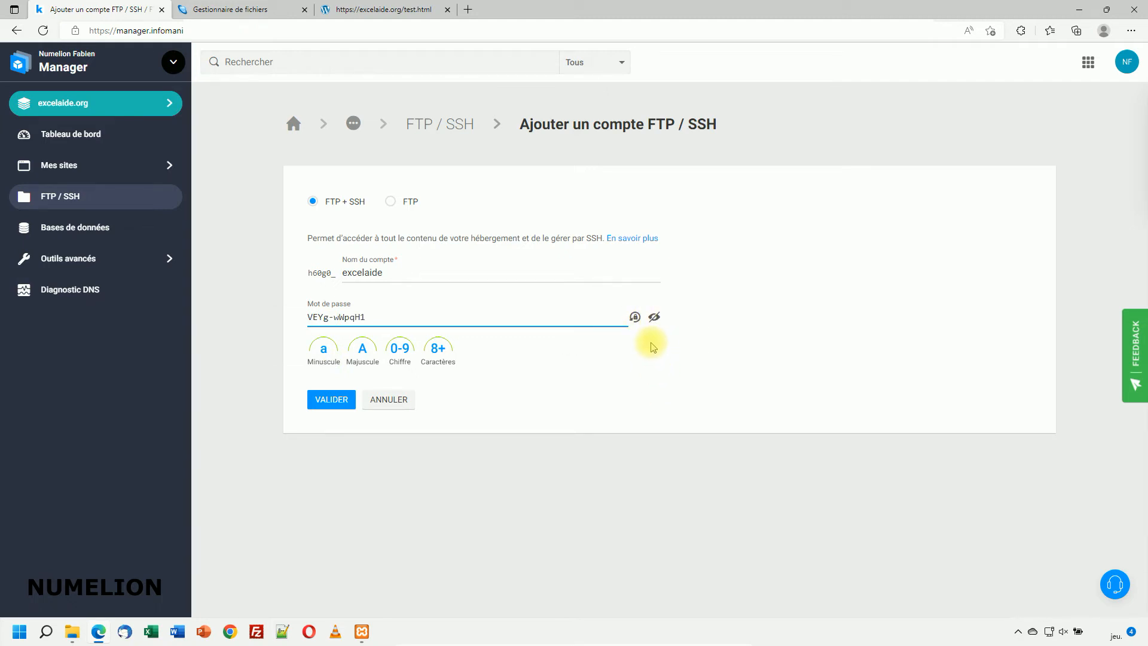
{"action": "left_click", "coordinate": [655, 320]}
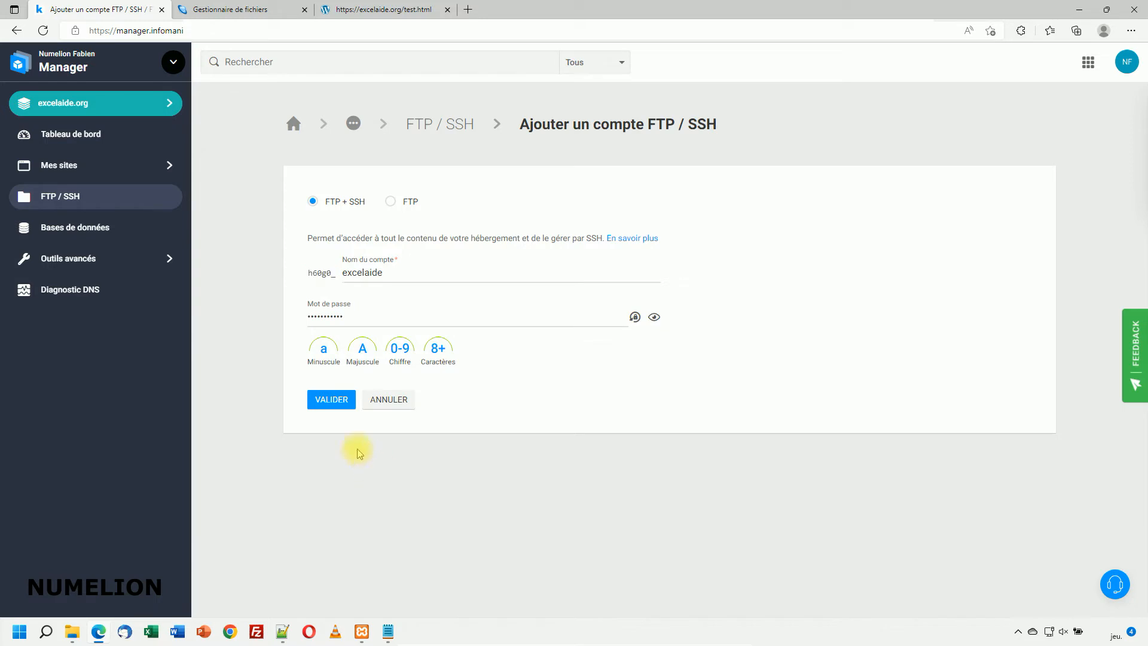
{"action": "left_click", "coordinate": [326, 404]}
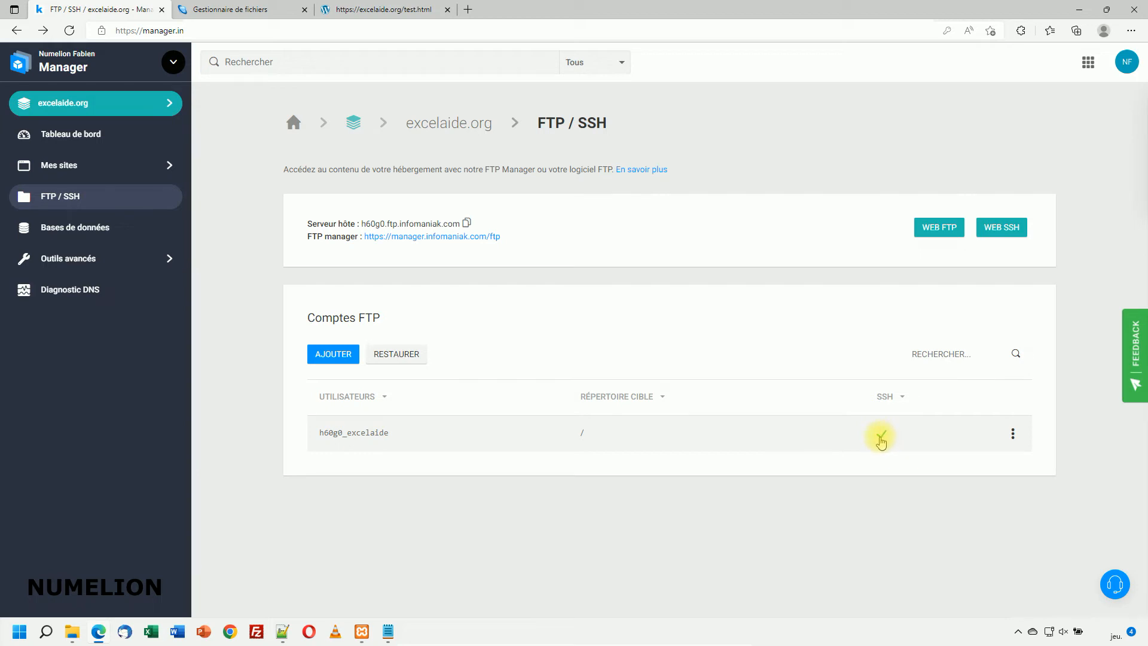
Step: Glance at the excelaide account's actions menu, then launch FileZilla from the taskbar
{"action": "left_click", "coordinate": [1013, 435]}
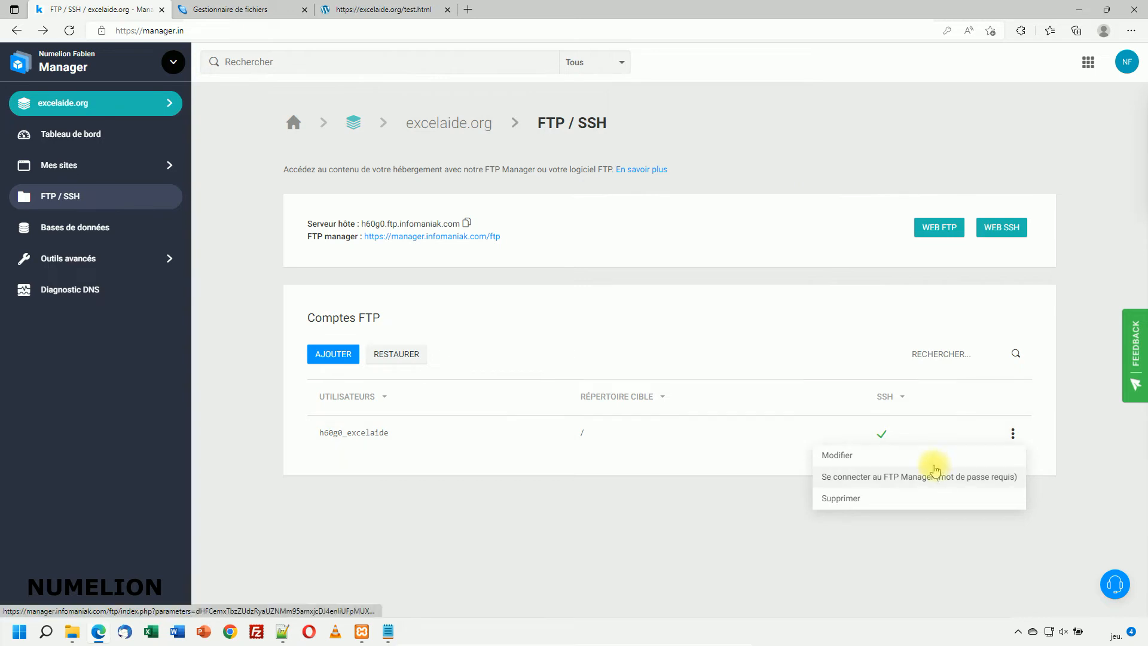
{"action": "left_click", "coordinate": [438, 509]}
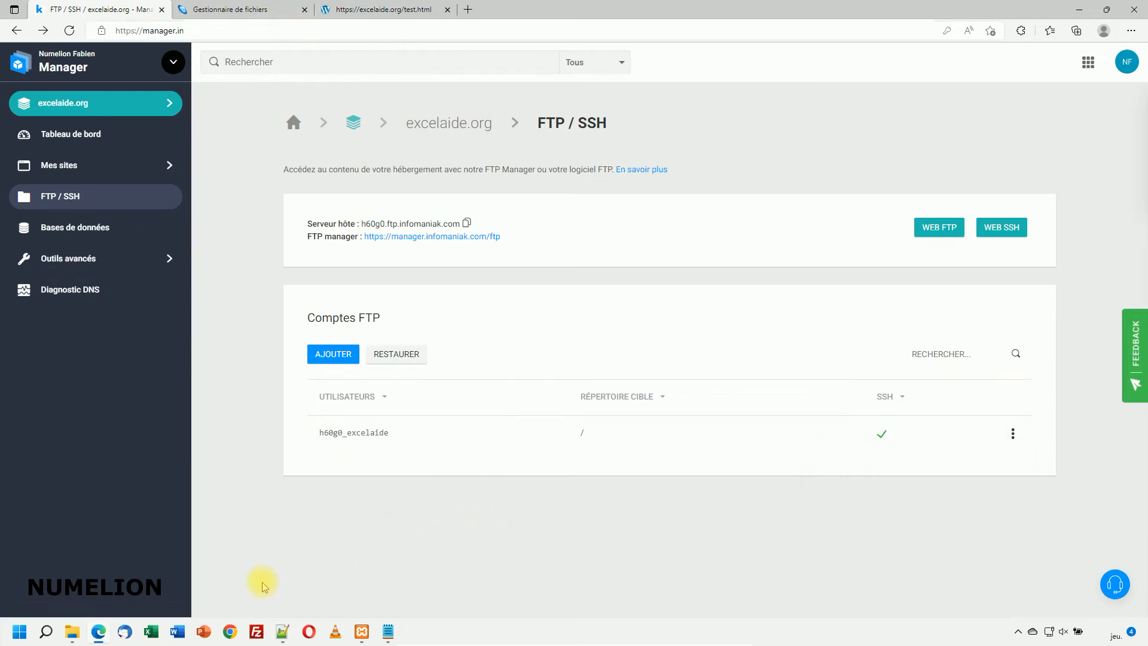
{"action": "left_click", "coordinate": [256, 629]}
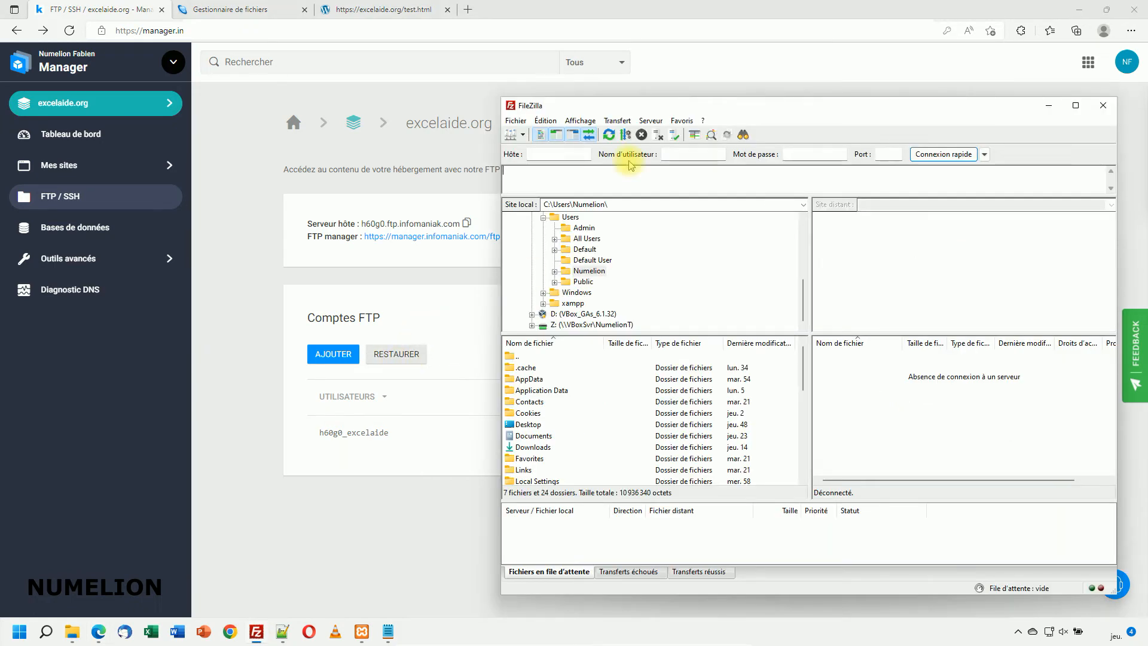
Step: Copy the Infomaniak server host address into FileZilla's Hôte field
{"action": "left_click", "coordinate": [607, 108]}
{"action": "left_click_drag", "start_coordinate": [608, 108], "coordinate": [638, 108]}
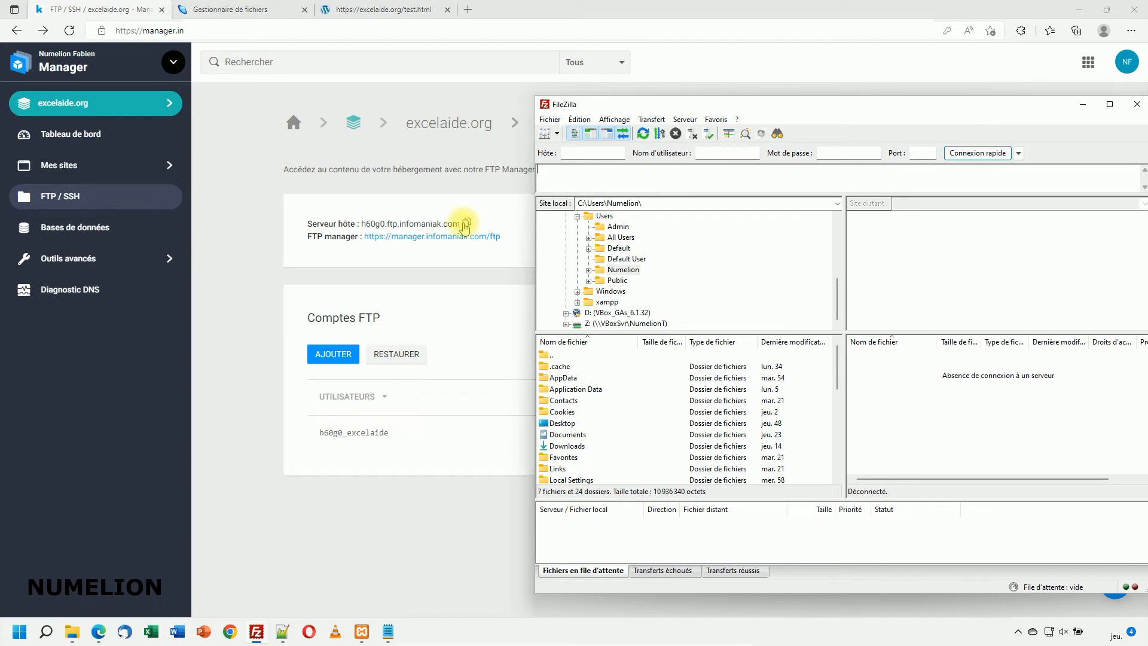
{"action": "left_click", "coordinate": [466, 224]}
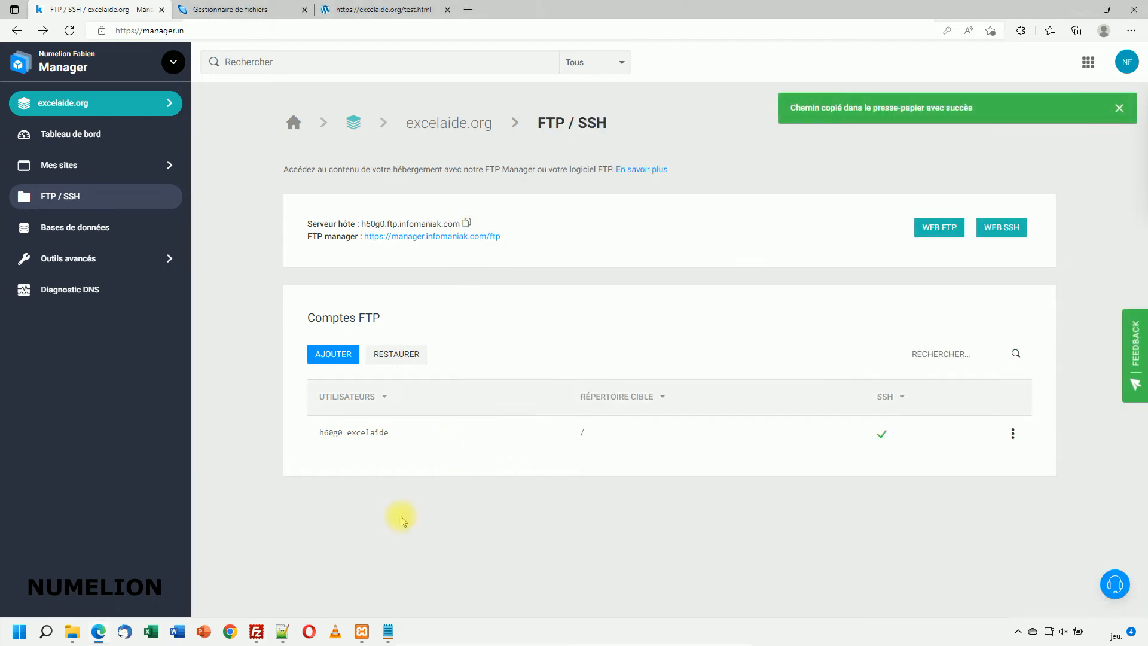
{"action": "left_click", "coordinate": [257, 632]}
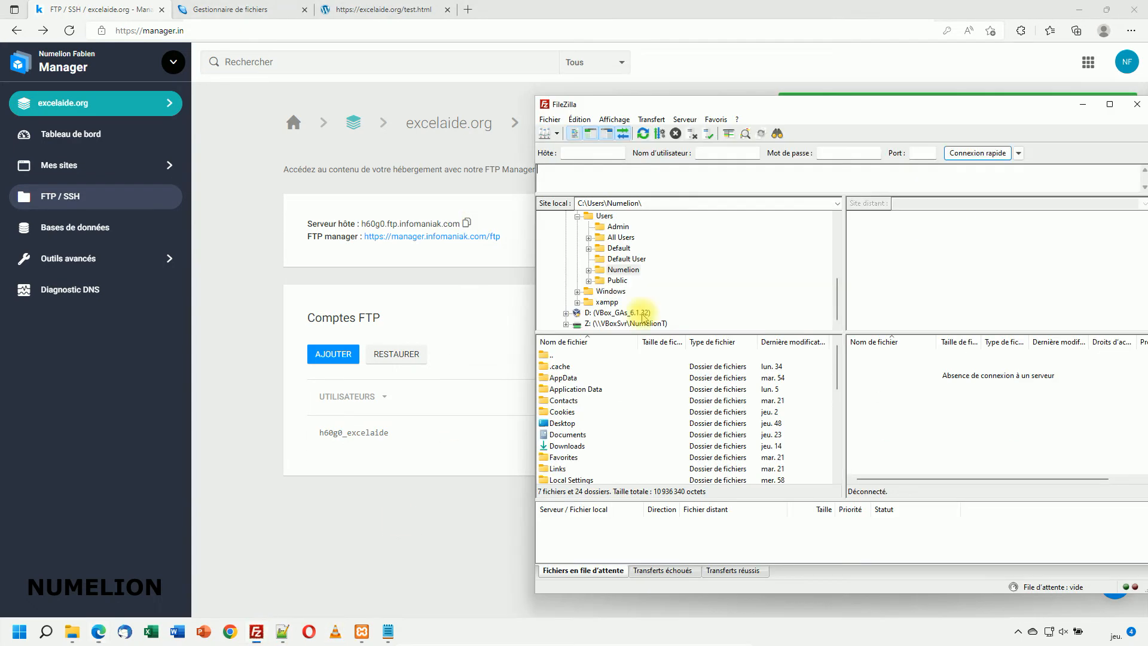
{"action": "left_click", "coordinate": [596, 150]}
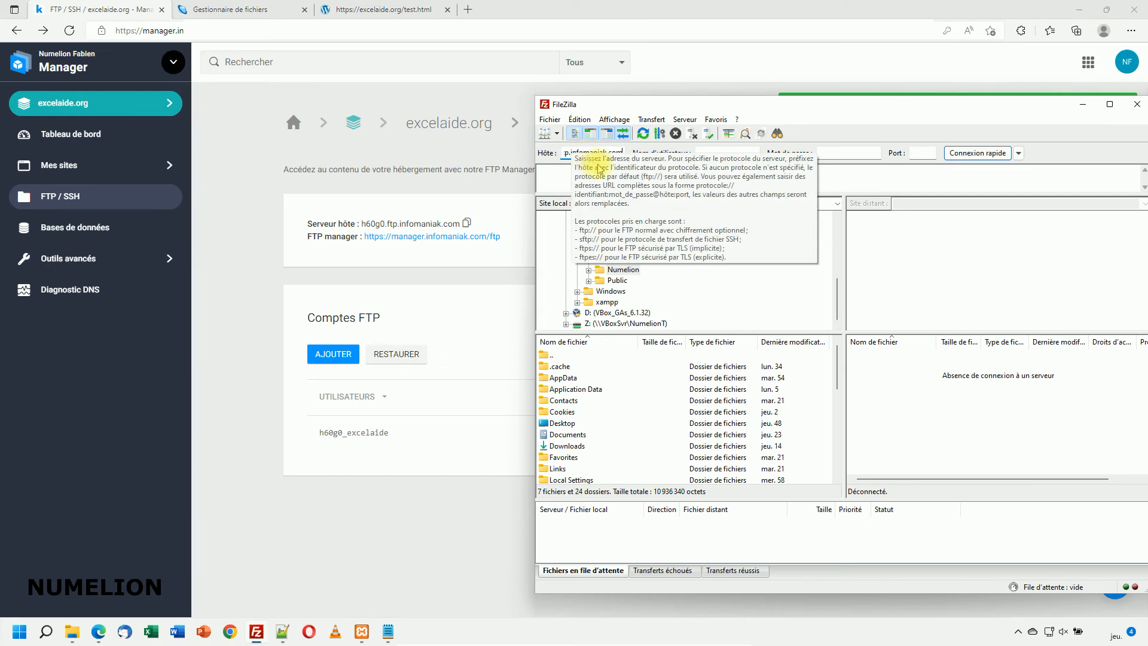
{"action": "type", "text": "h60g0.ftp.infomaniak.com"}
{"action": "left_click", "coordinate": [717, 154]}
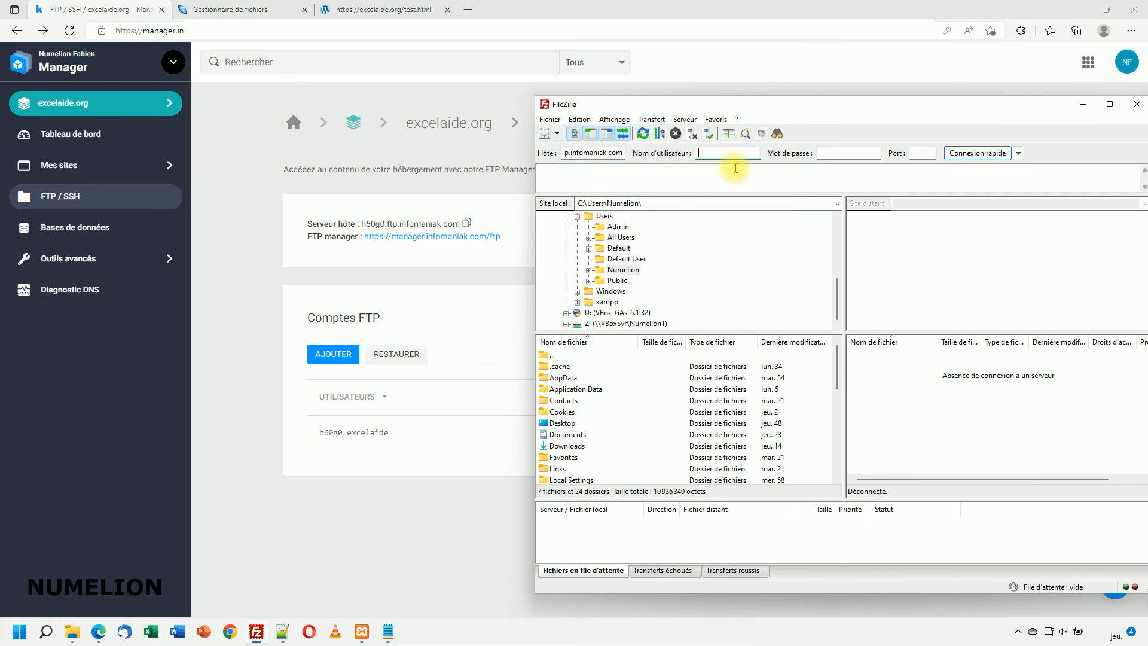
Step: Copy the excelaide account username into FileZilla, paste the password, and set port 22
{"action": "left_click_drag", "start_coordinate": [392, 433], "coordinate": [324, 436]}
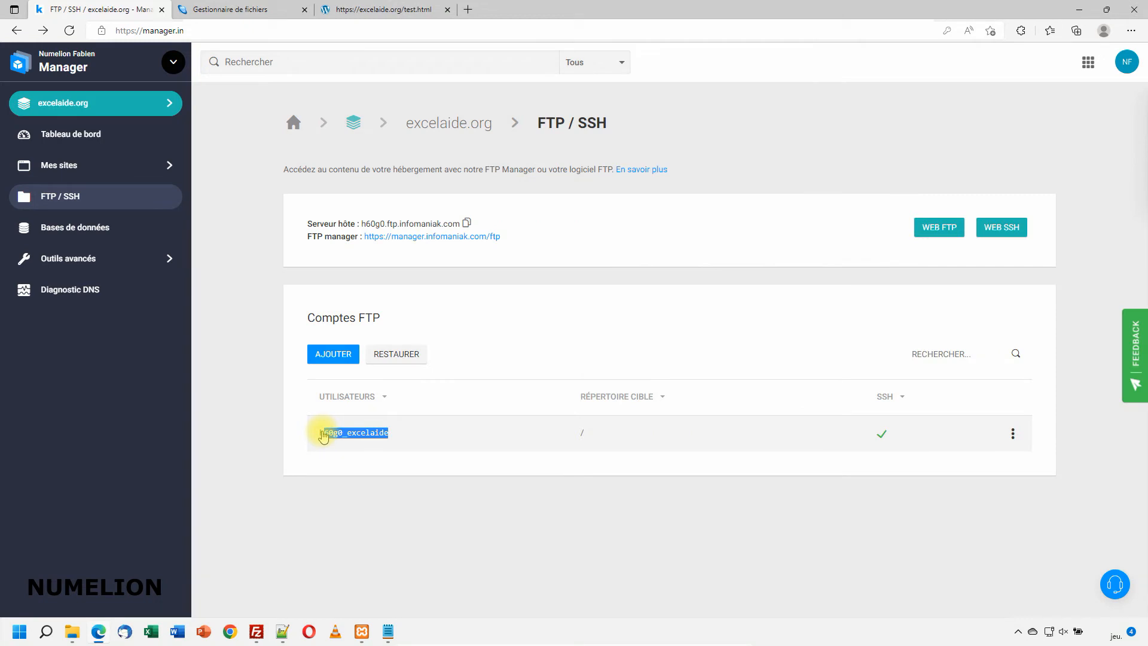
{"action": "key", "text": "ctrl+c"}
{"action": "key", "text": "alt+Tab"}
{"action": "key", "text": "ctrl+v"}
{"action": "left_click", "coordinate": [845, 152]}
{"action": "key", "text": "ctrl+v"}
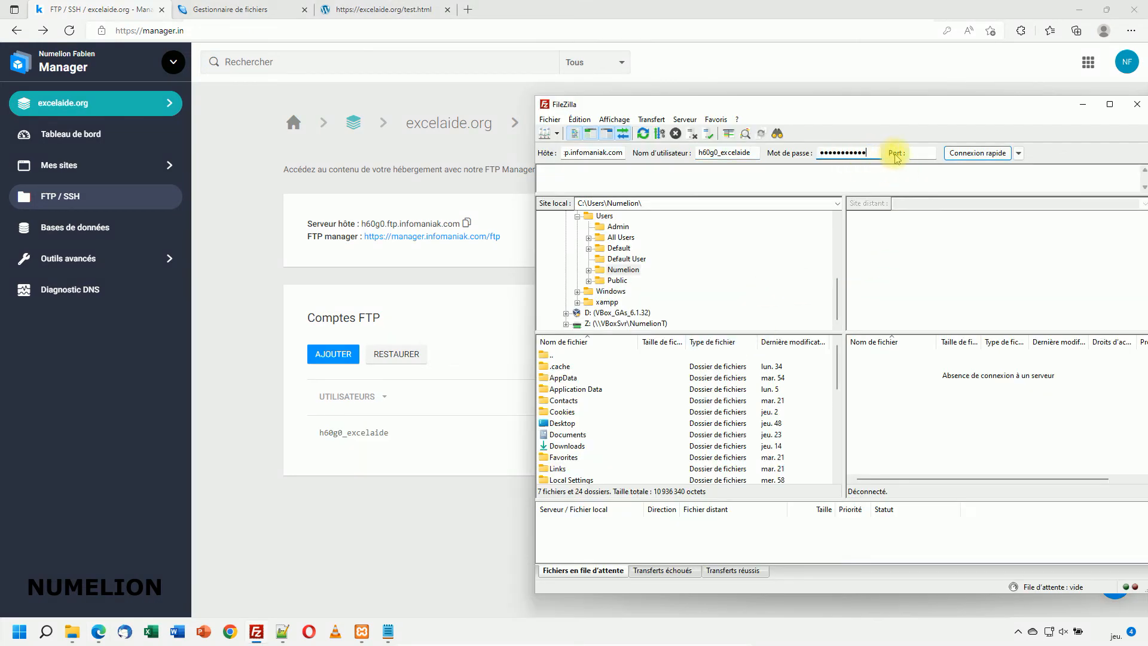
{"action": "left_click", "coordinate": [923, 153]}
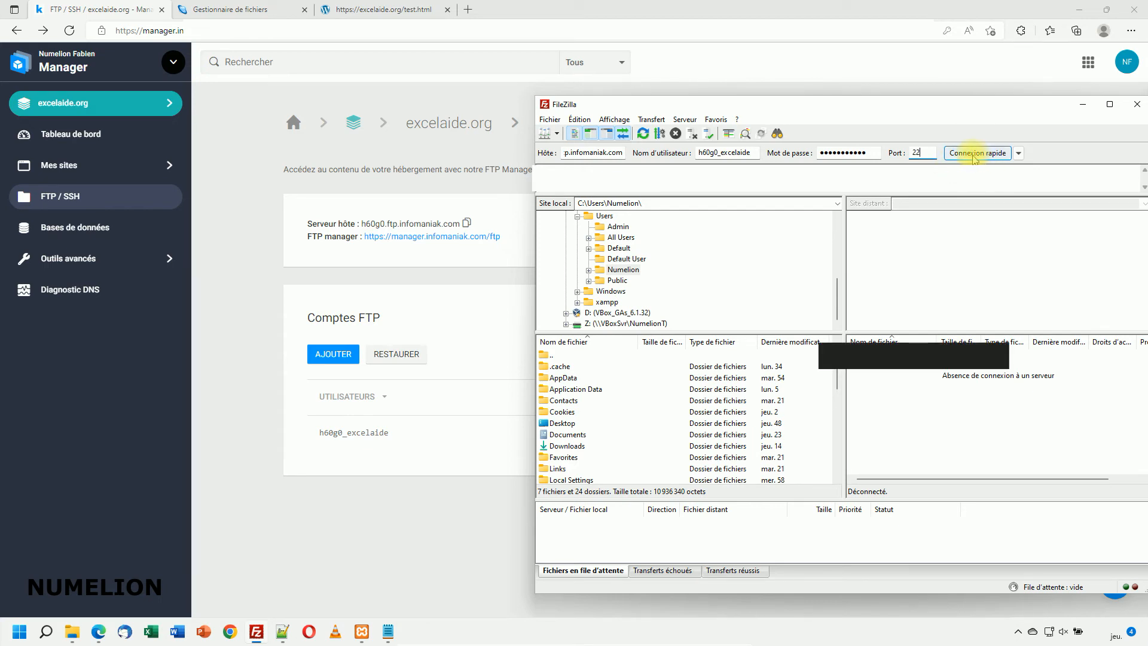
Step: Connect over SFTP with the entered details, choosing to always trust the server's host key
{"action": "left_click", "coordinate": [975, 154]}
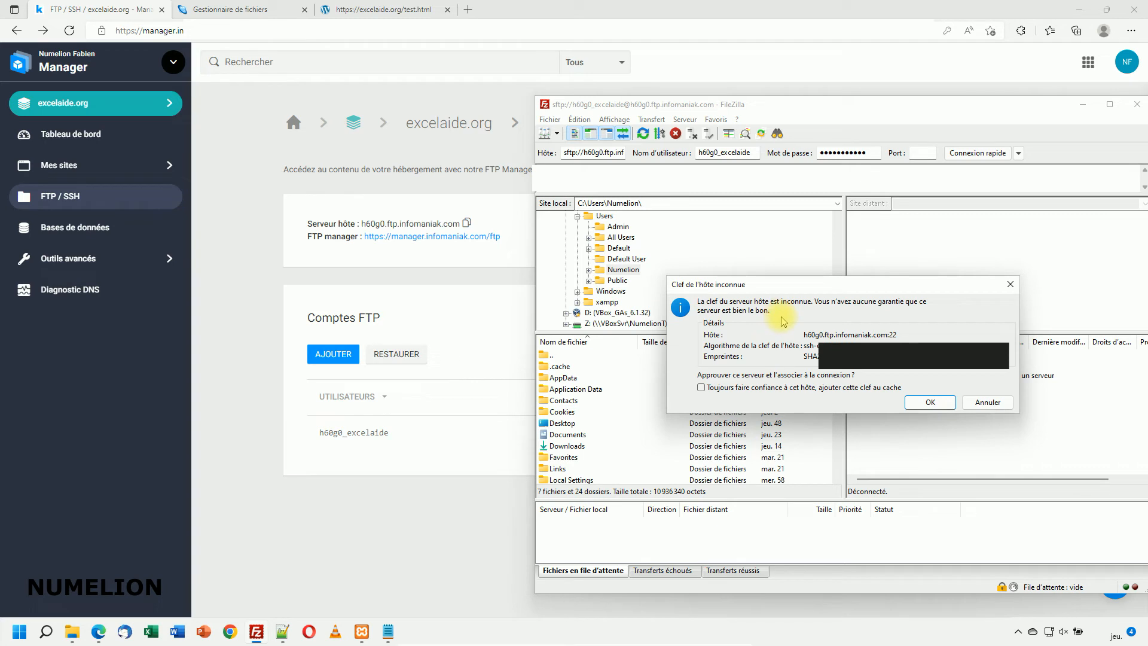
{"action": "left_click", "coordinate": [731, 388]}
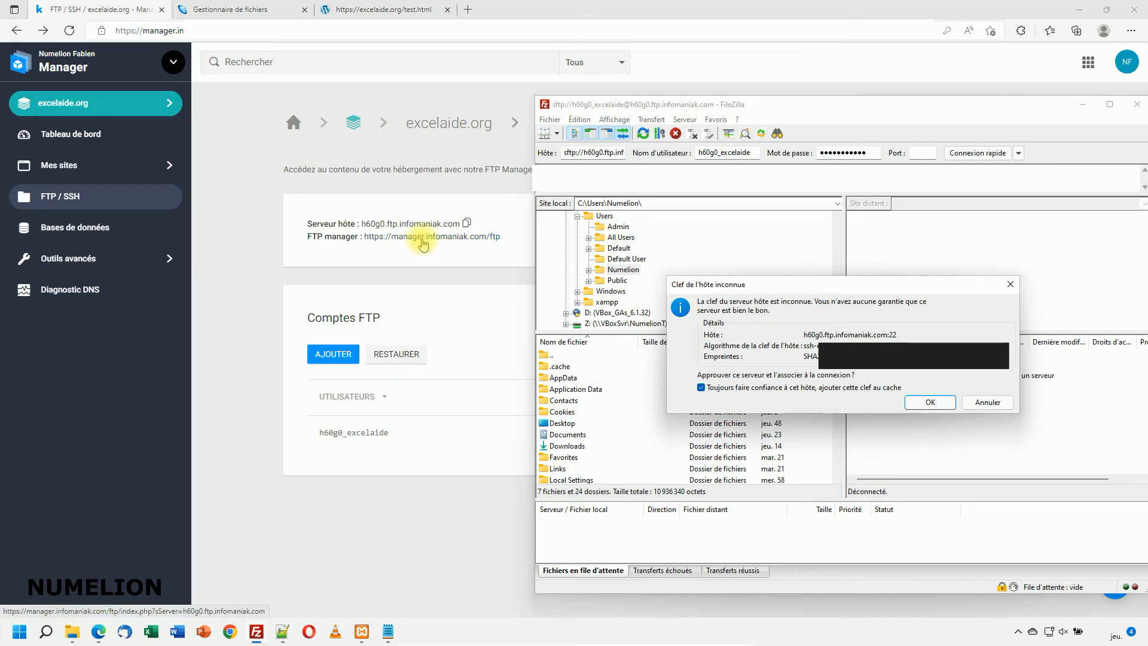
{"action": "left_click", "coordinate": [930, 403]}
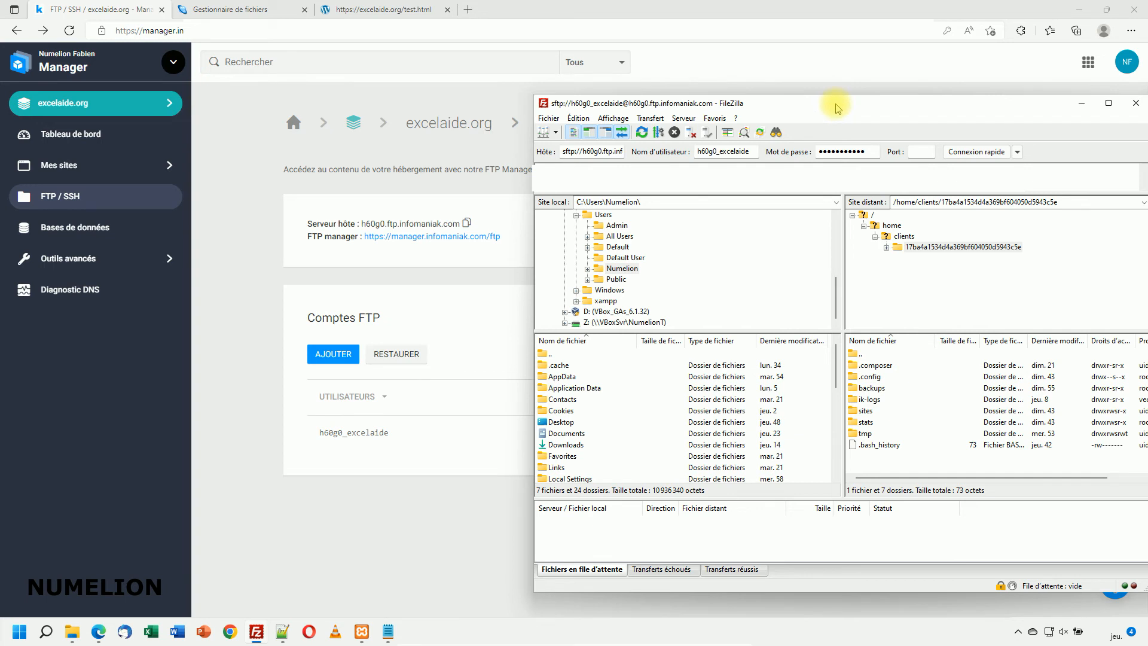
Step: In the remote sites/excelaide.org folder, create a new folder named 'test'
{"action": "left_click_drag", "start_coordinate": [833, 103], "coordinate": [537, 102]}
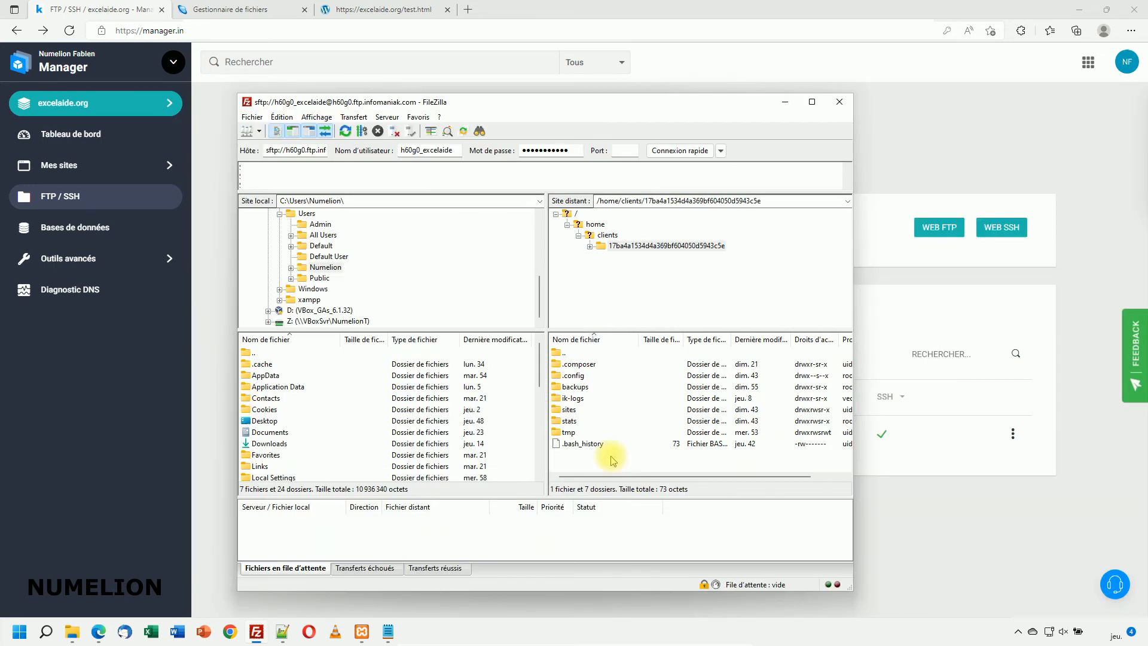
{"action": "double_click", "coordinate": [567, 412]}
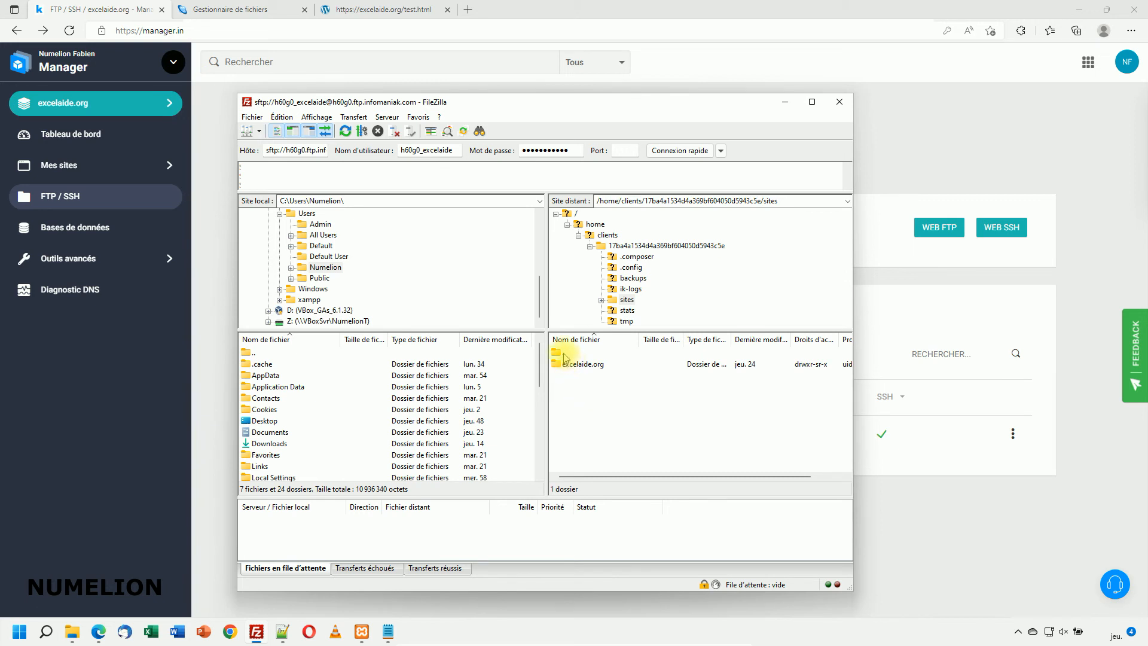
{"action": "left_click", "coordinate": [574, 366]}
{"action": "double_click", "coordinate": [575, 366]}
{"action": "scroll", "coordinate": [589, 419], "scroll_direction": "down", "scroll_amount": 5}
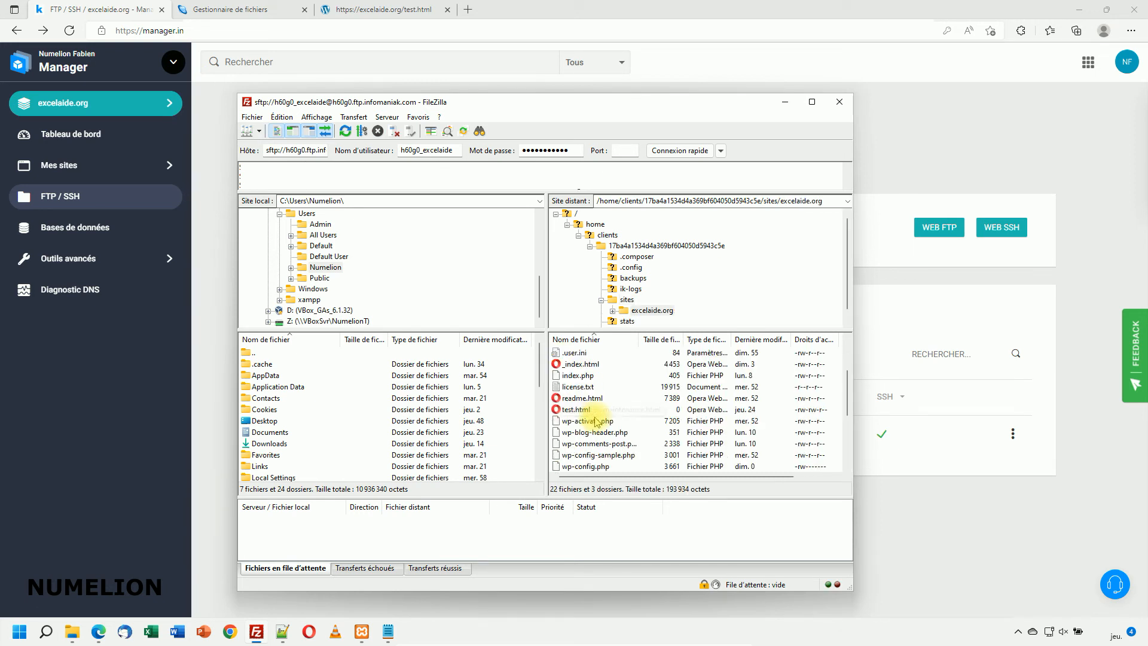
{"action": "right_click", "coordinate": [590, 423]}
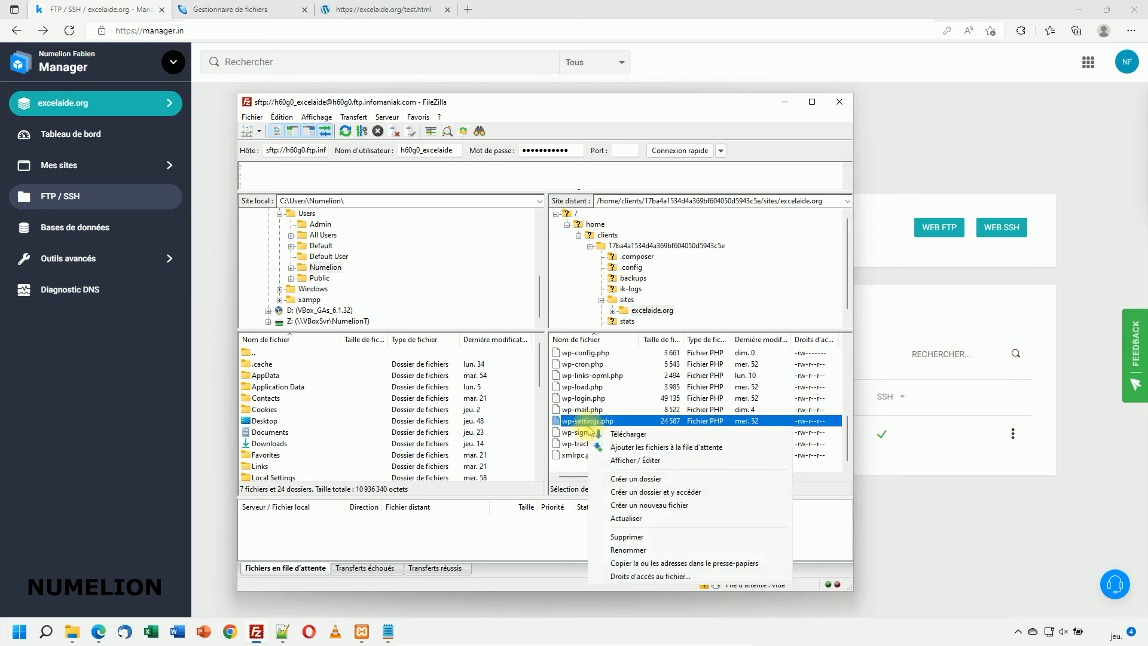
{"action": "left_click", "coordinate": [646, 481]}
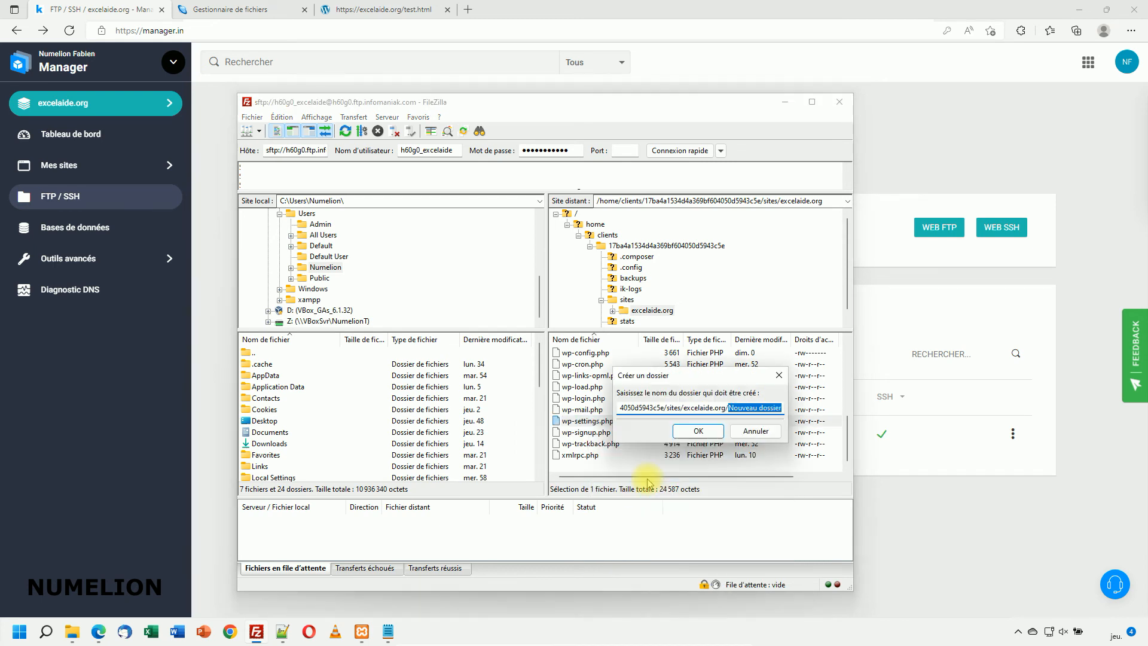
{"action": "type", "text": "test"}
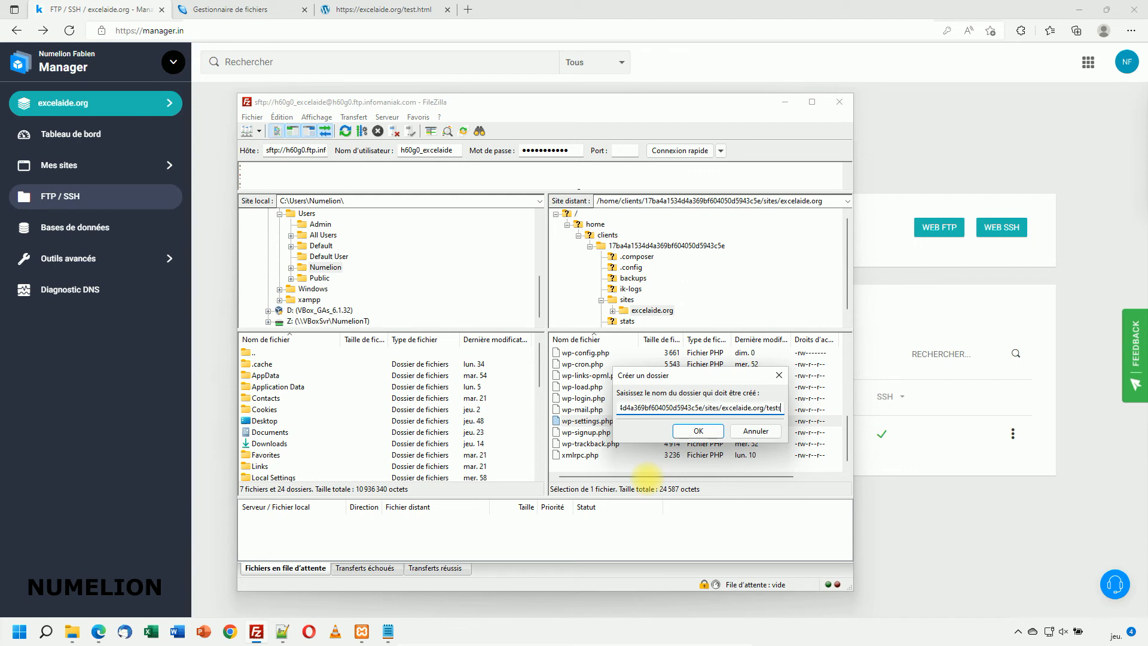
{"action": "key", "text": "Return"}
Step: Inside test, create an empty file ok.html, then bring up the browser's test.html tab
{"action": "scroll", "coordinate": [634, 455], "scroll_direction": "up", "scroll_amount": 5}
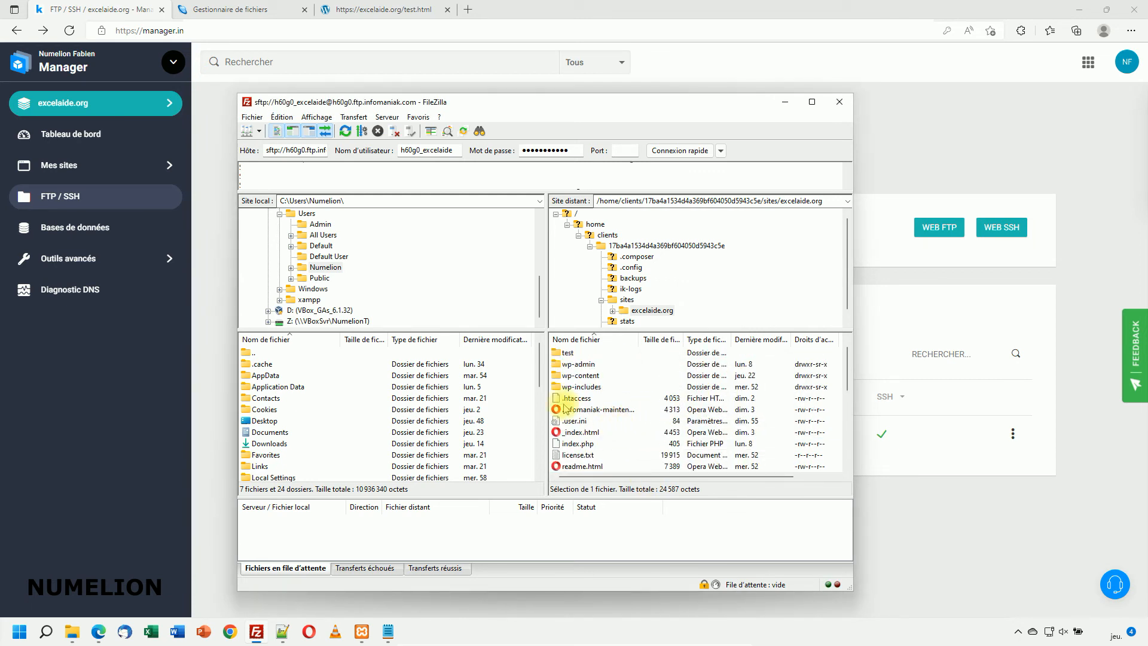
{"action": "double_click", "coordinate": [568, 354]}
{"action": "right_click", "coordinate": [576, 382]}
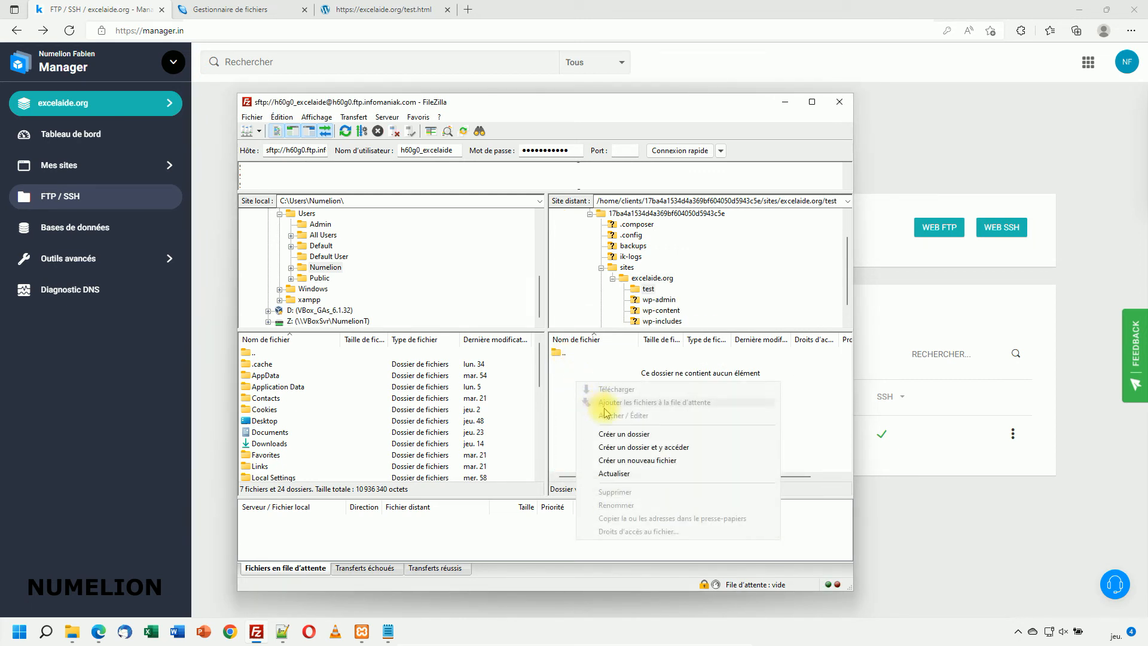
{"action": "left_click", "coordinate": [626, 461]}
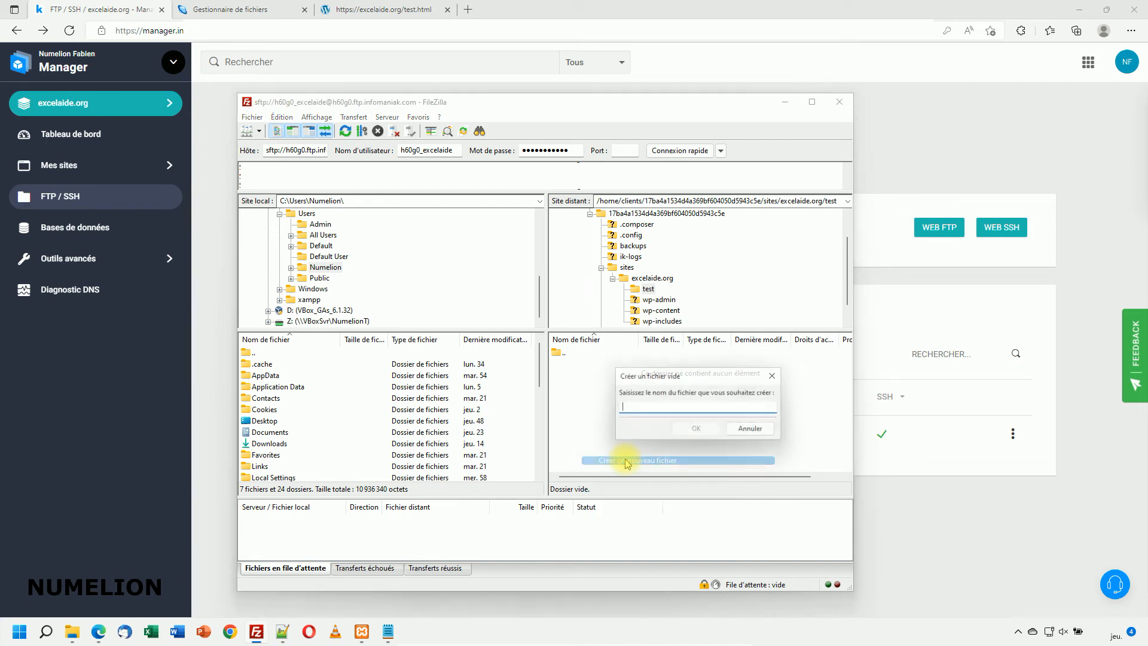
{"action": "type", "text": "ok.html"}
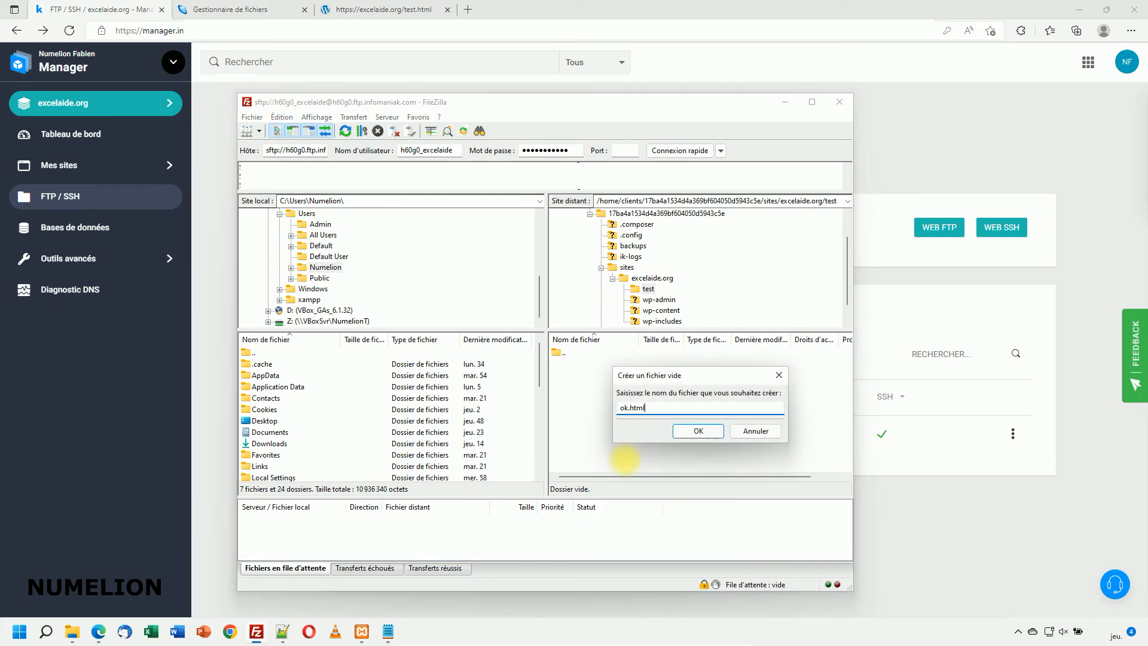
{"action": "key", "text": "Return"}
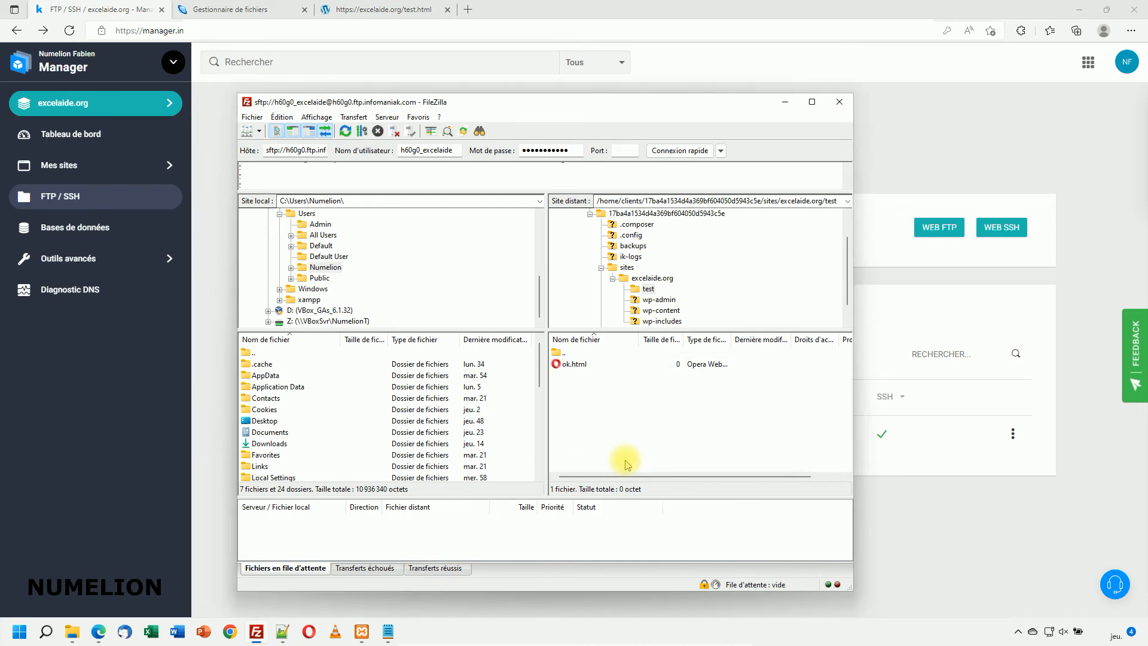
{"action": "left_click", "coordinate": [367, 9]}
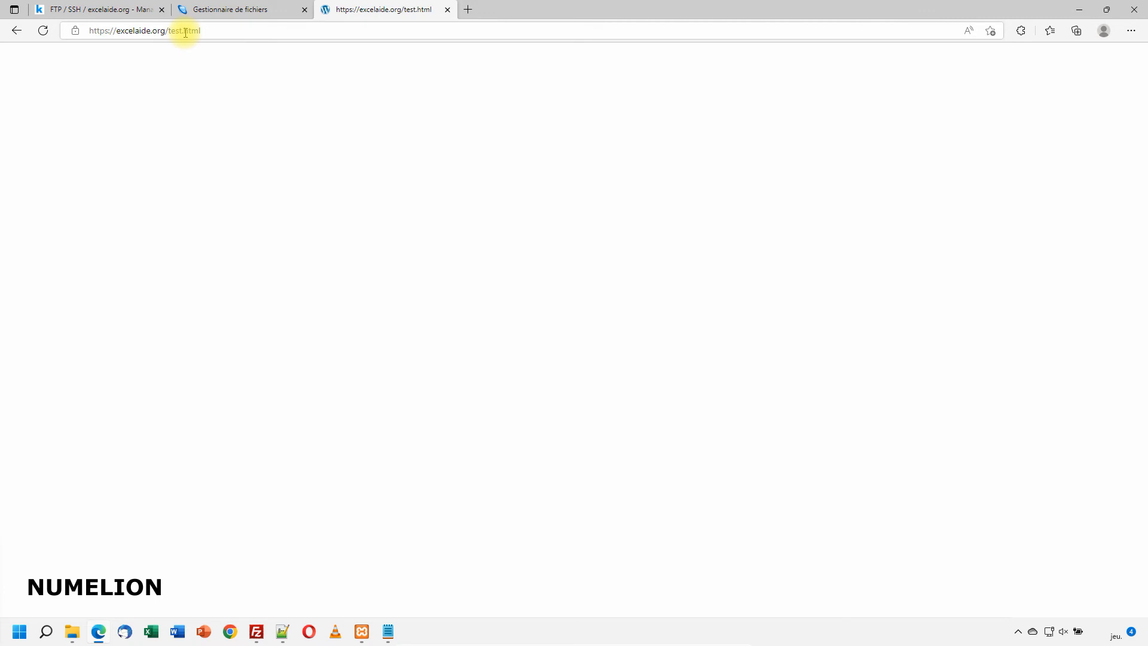
{"action": "left_click_drag", "start_coordinate": [183, 32], "coordinate": [214, 30]}
{"action": "key", "text": "BackSpace"}
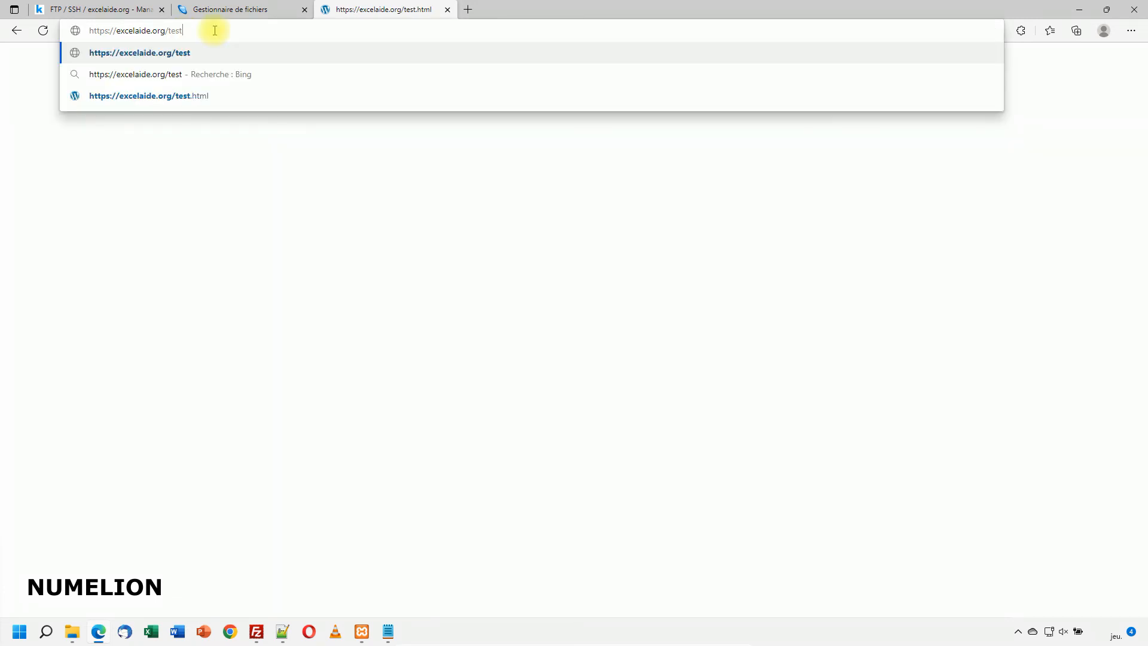
{"action": "type", "text": "/"}
{"action": "key", "text": "Return"}
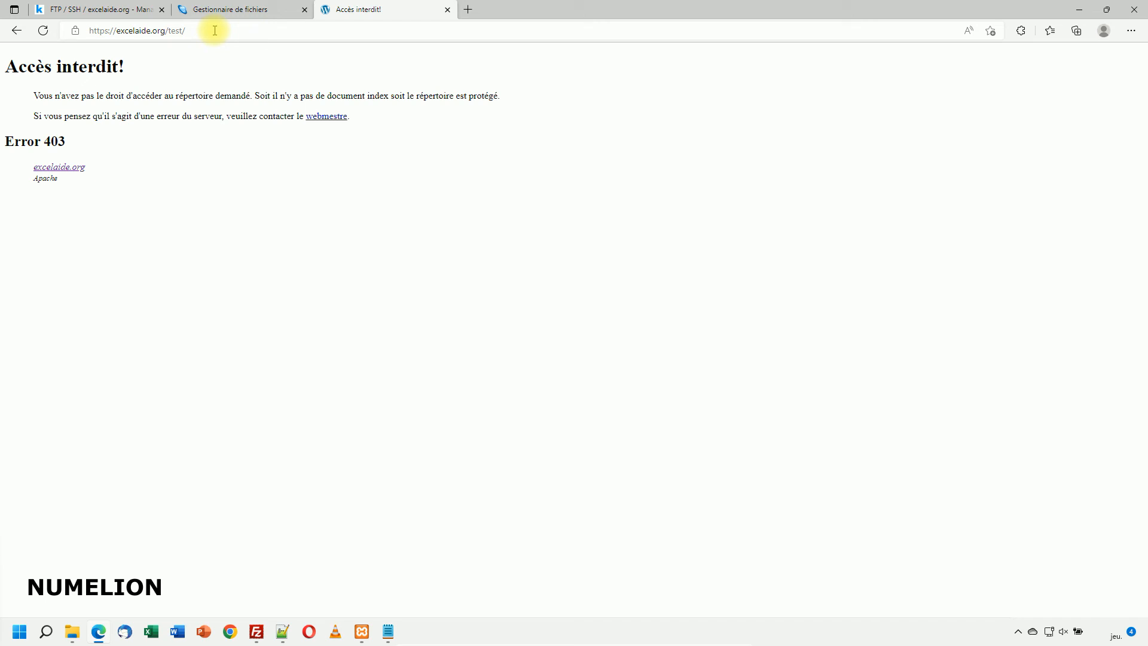
Step: Load excelaide.org/test/ok.html as a blank page, then bring FileZilla back
{"action": "left_click", "coordinate": [214, 30]}
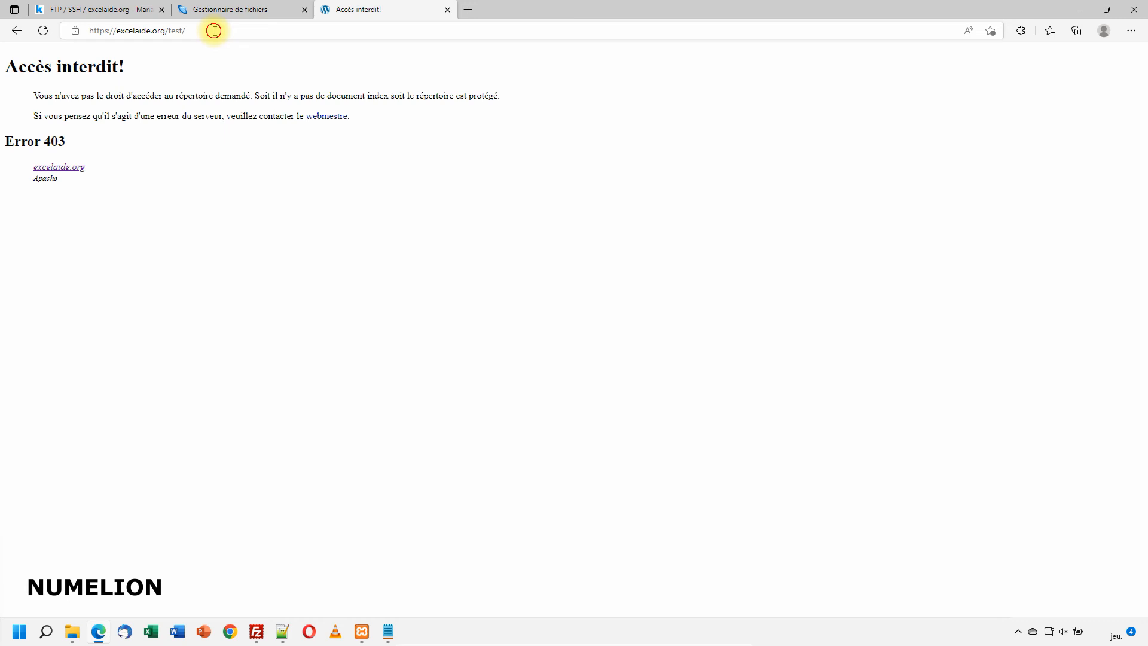
{"action": "type", "text": "ok.html"}
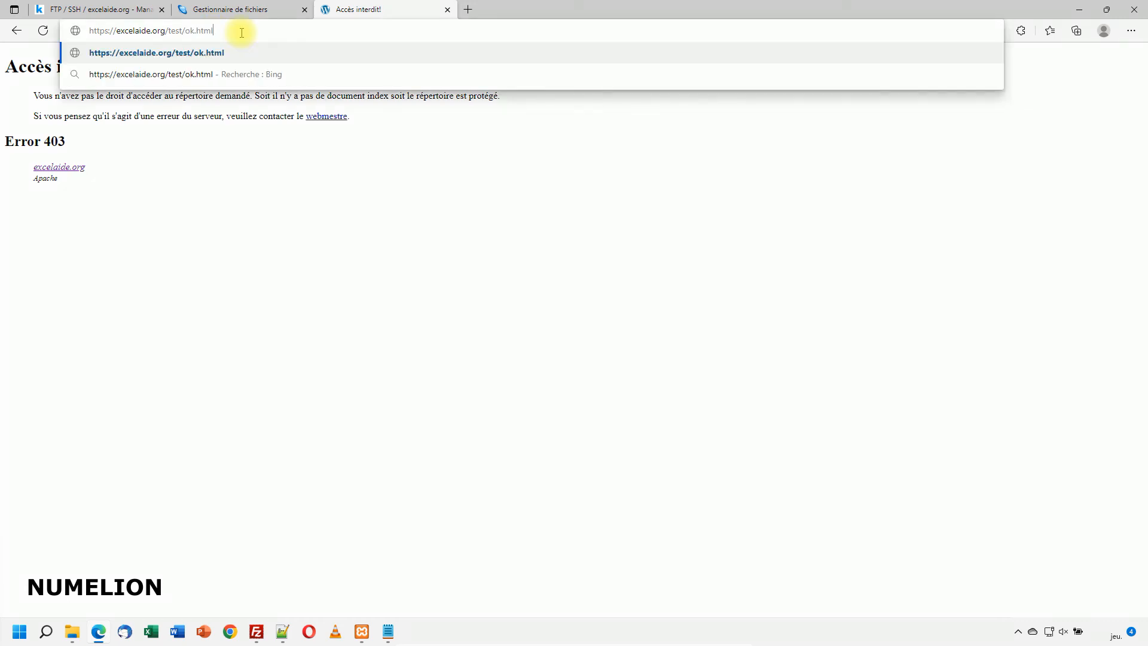
{"action": "key", "text": "Return"}
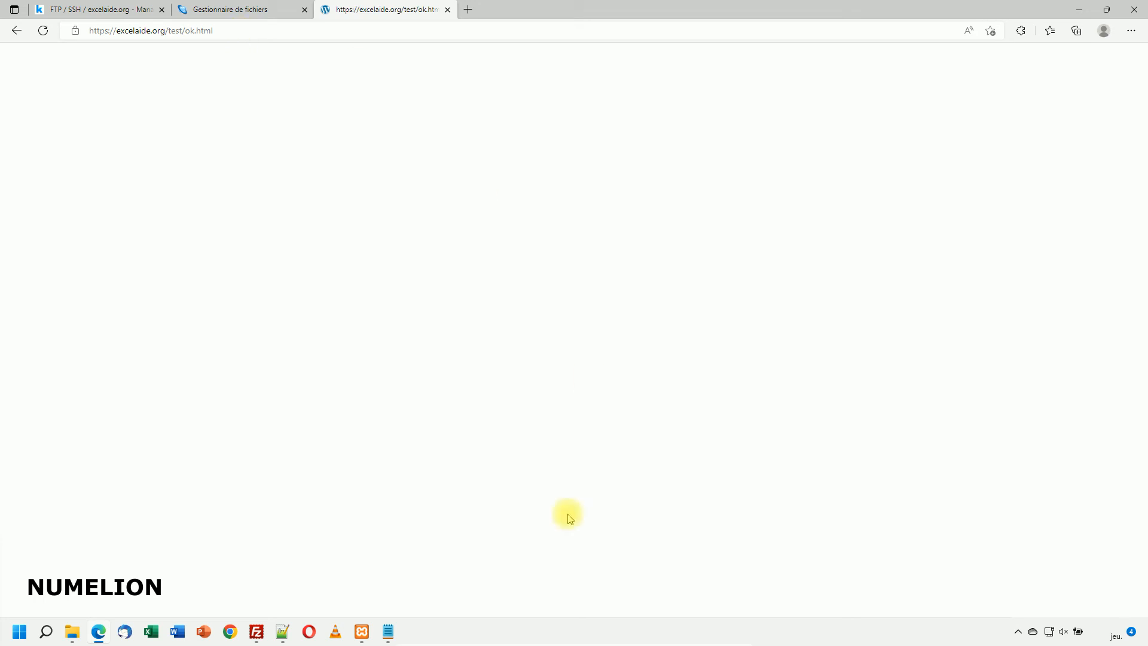
{"action": "left_click", "coordinate": [256, 631]}
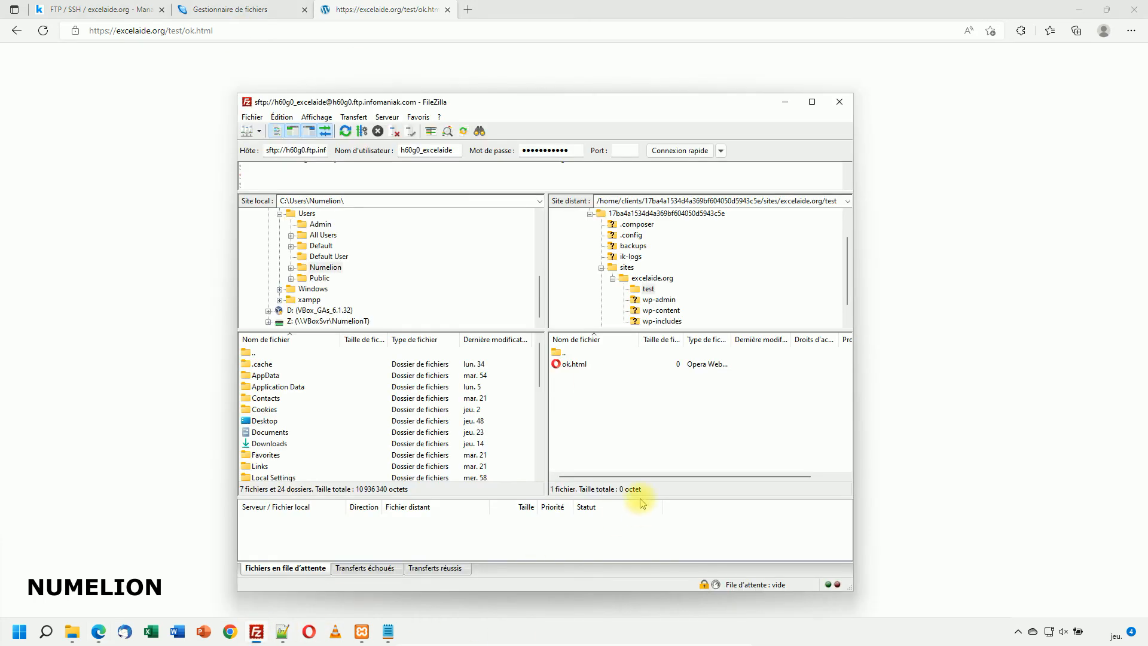
Step: Edit ok.html in Notepad++ to contain <p>Bonjour</p>, save, and confirm the upload
{"action": "right_click", "coordinate": [571, 364]}
{"action": "left_click", "coordinate": [592, 392]}
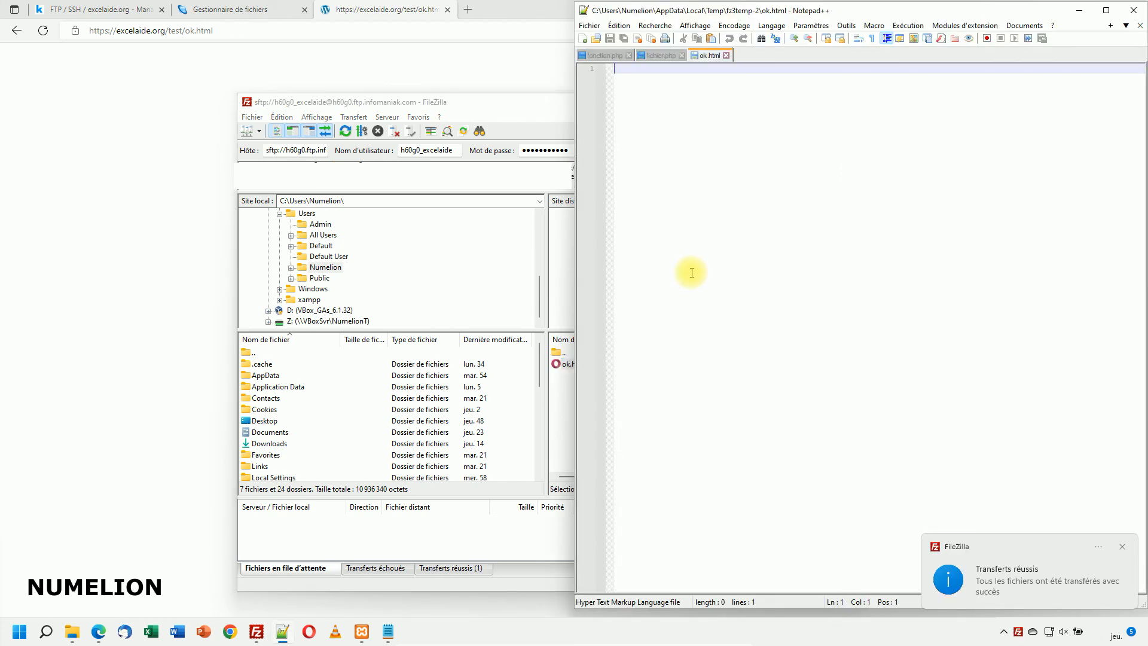
{"action": "type", "text": "<p>Bonjour"}
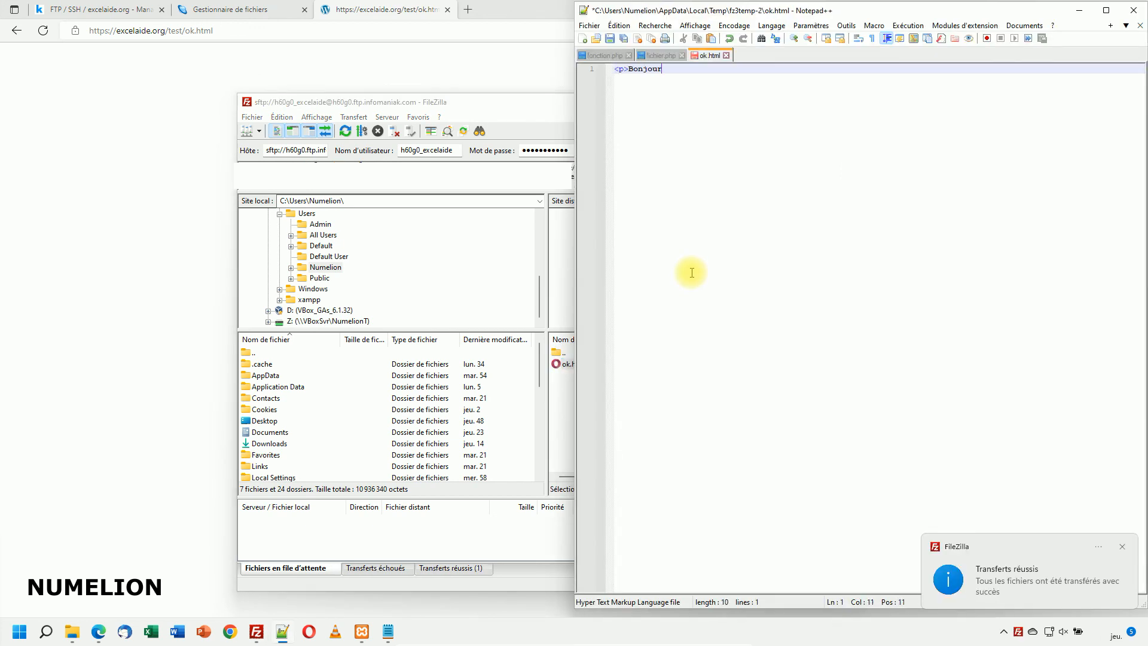
{"action": "left_click", "coordinate": [610, 38]}
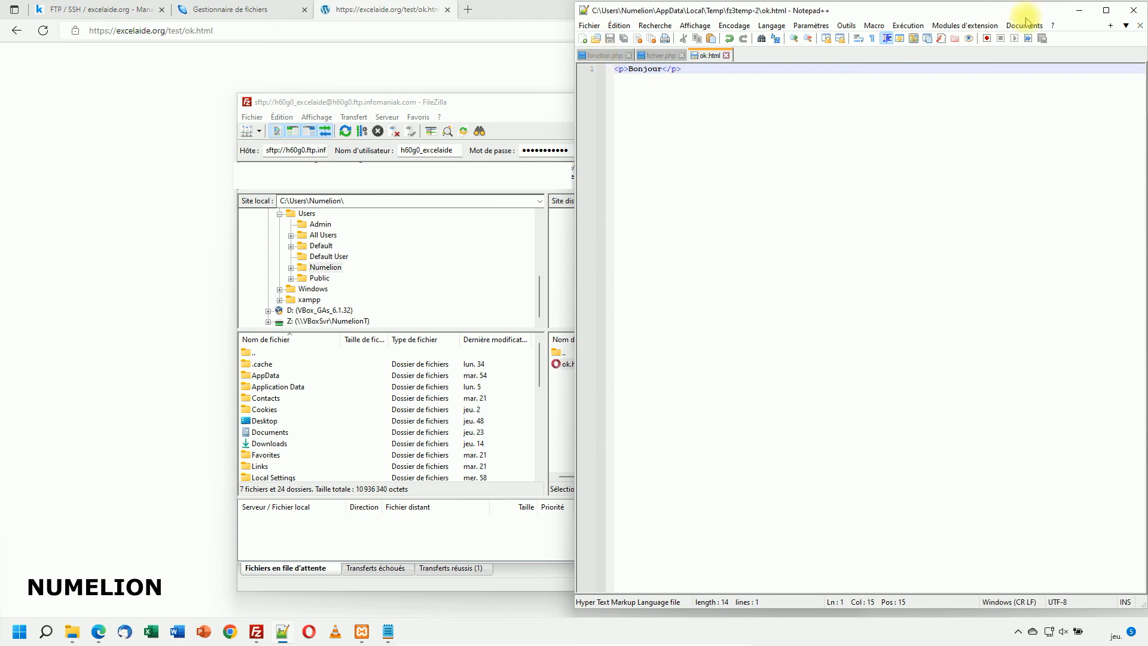
{"action": "left_click", "coordinate": [1080, 10]}
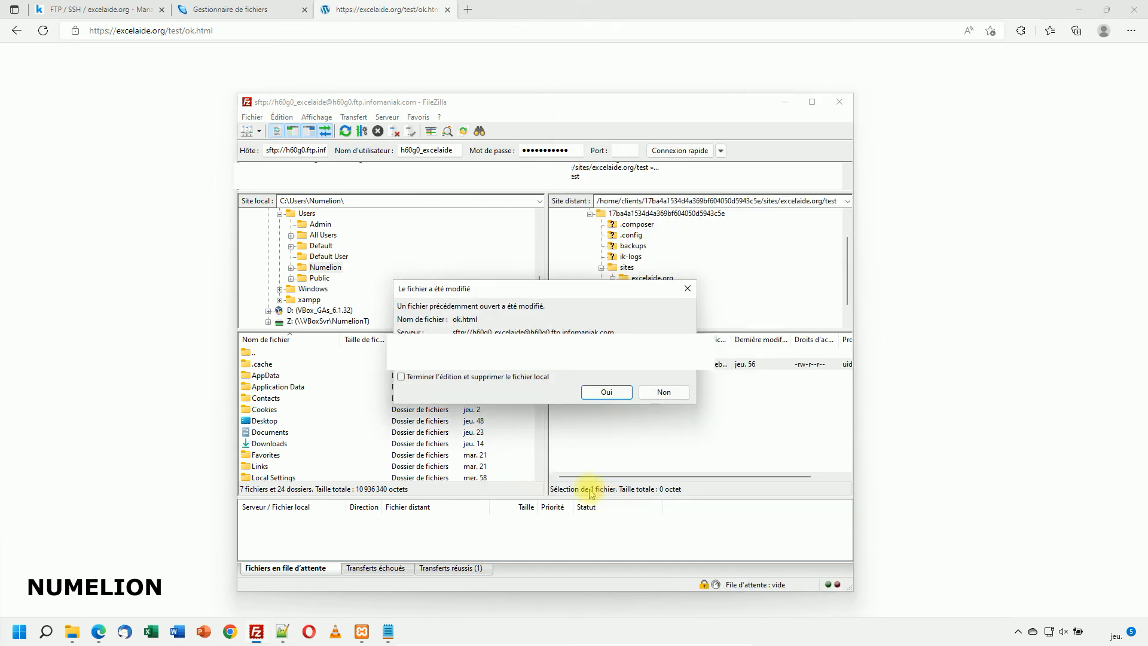
{"action": "left_click", "coordinate": [615, 395]}
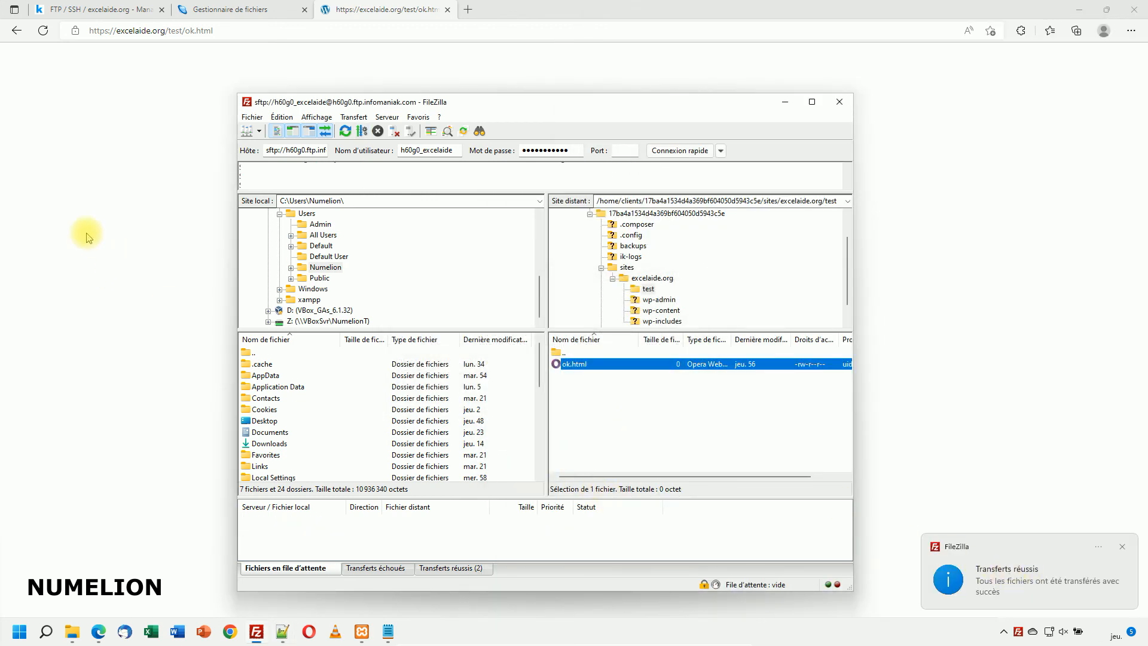
Step: Reload excelaide.org/test/ok.html in Edge and select the displayed Bonjour text
{"action": "left_click", "coordinate": [82, 99]}
{"action": "left_click", "coordinate": [43, 31]}
{"action": "left_click_drag", "start_coordinate": [5, 53], "coordinate": [82, 93]}
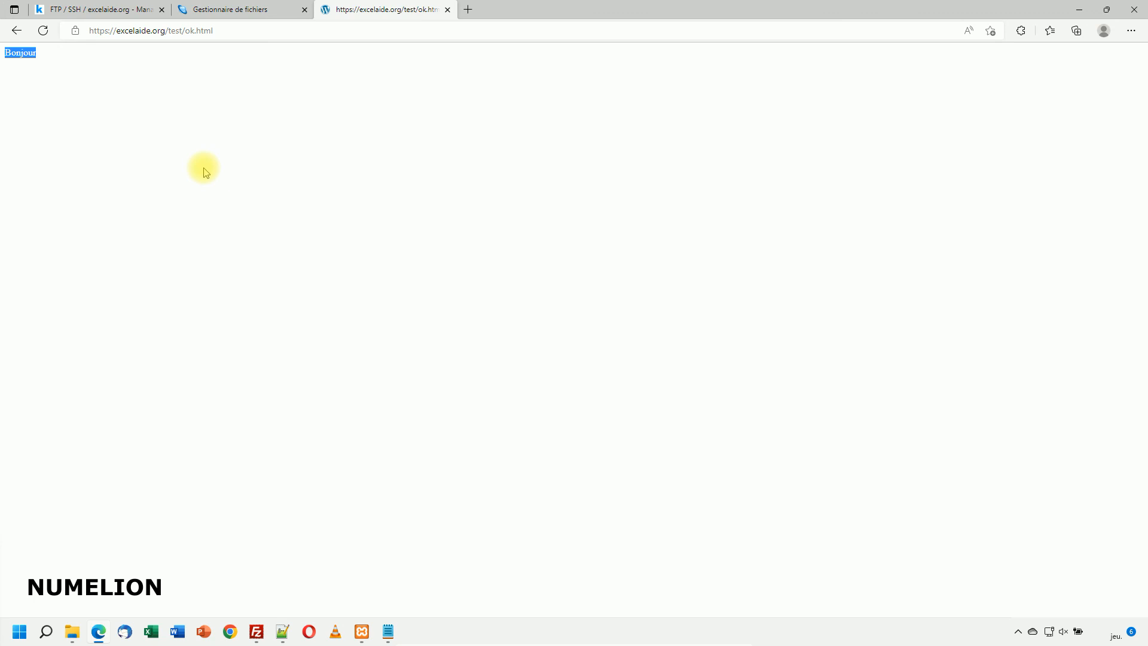
Step: Switch to the FTP / SSH – Manager tab for excelaide.org
{"action": "left_click", "coordinate": [101, 9]}
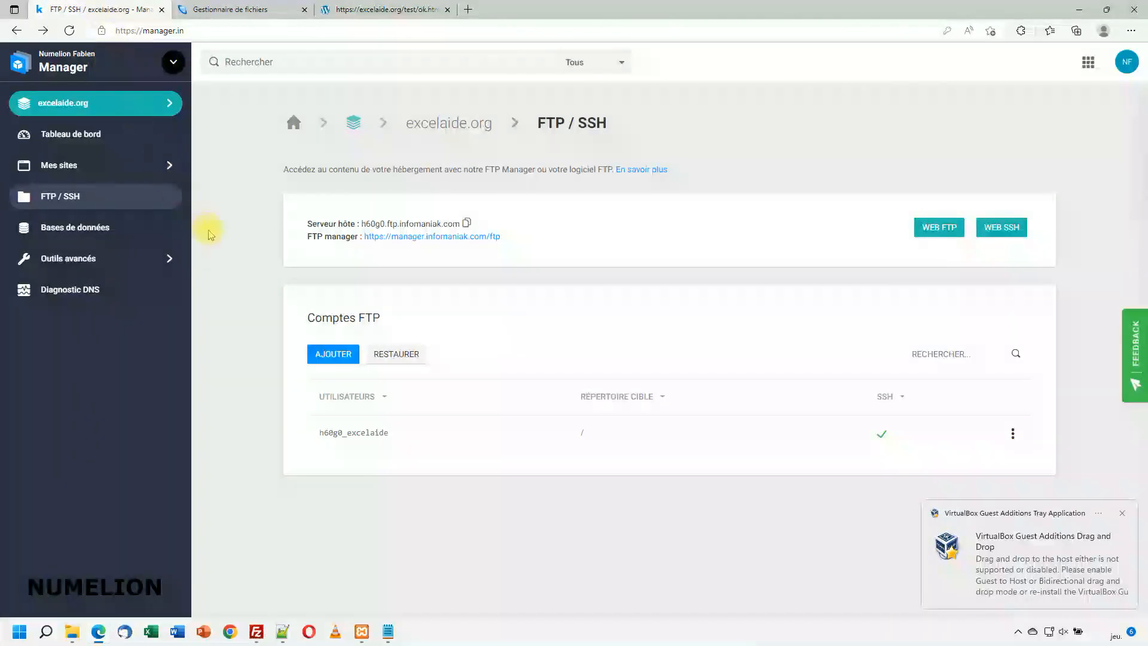